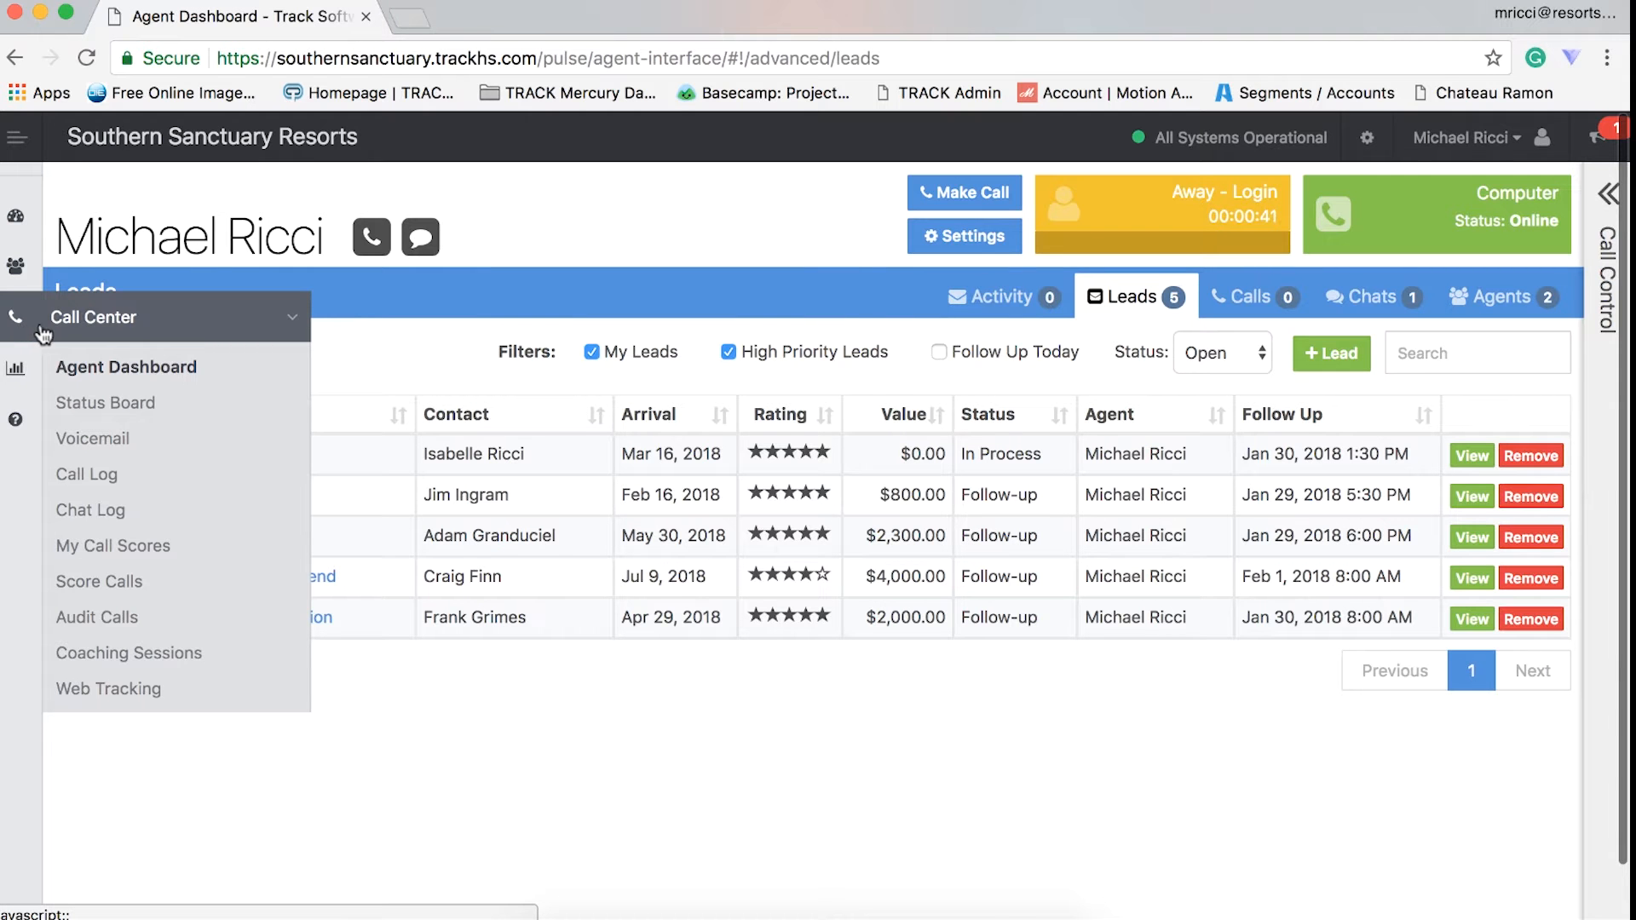
# - Open the Audit Calls page and set its date range filter from 02/01/2018 to 04/26/2018
pyautogui.click(107, 617)
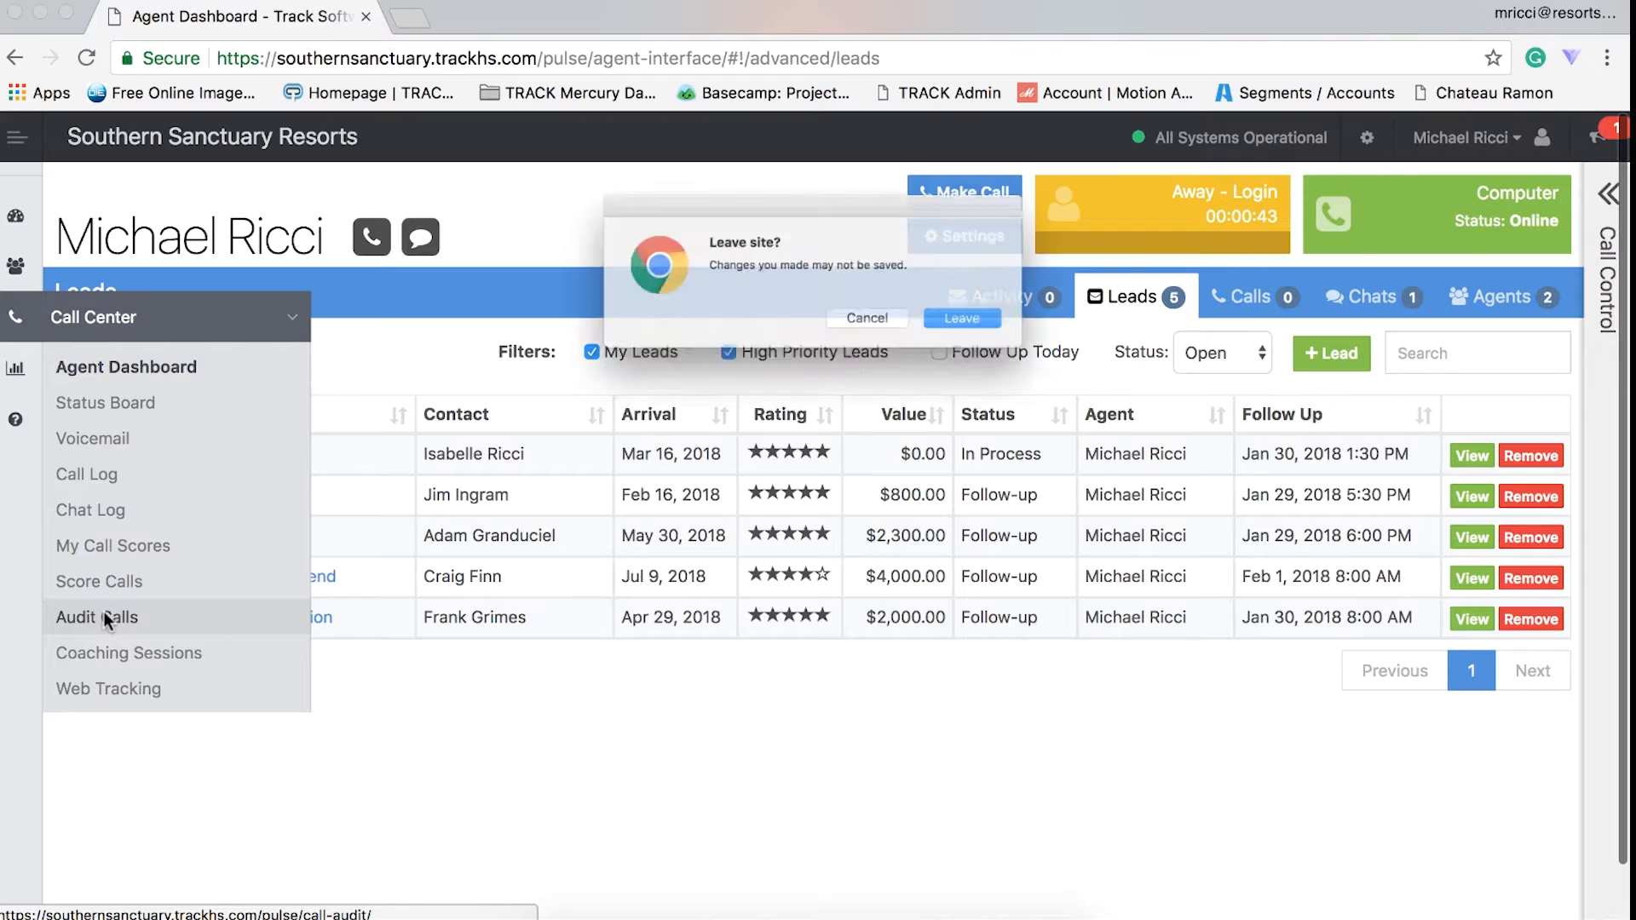
pyautogui.click(986, 329)
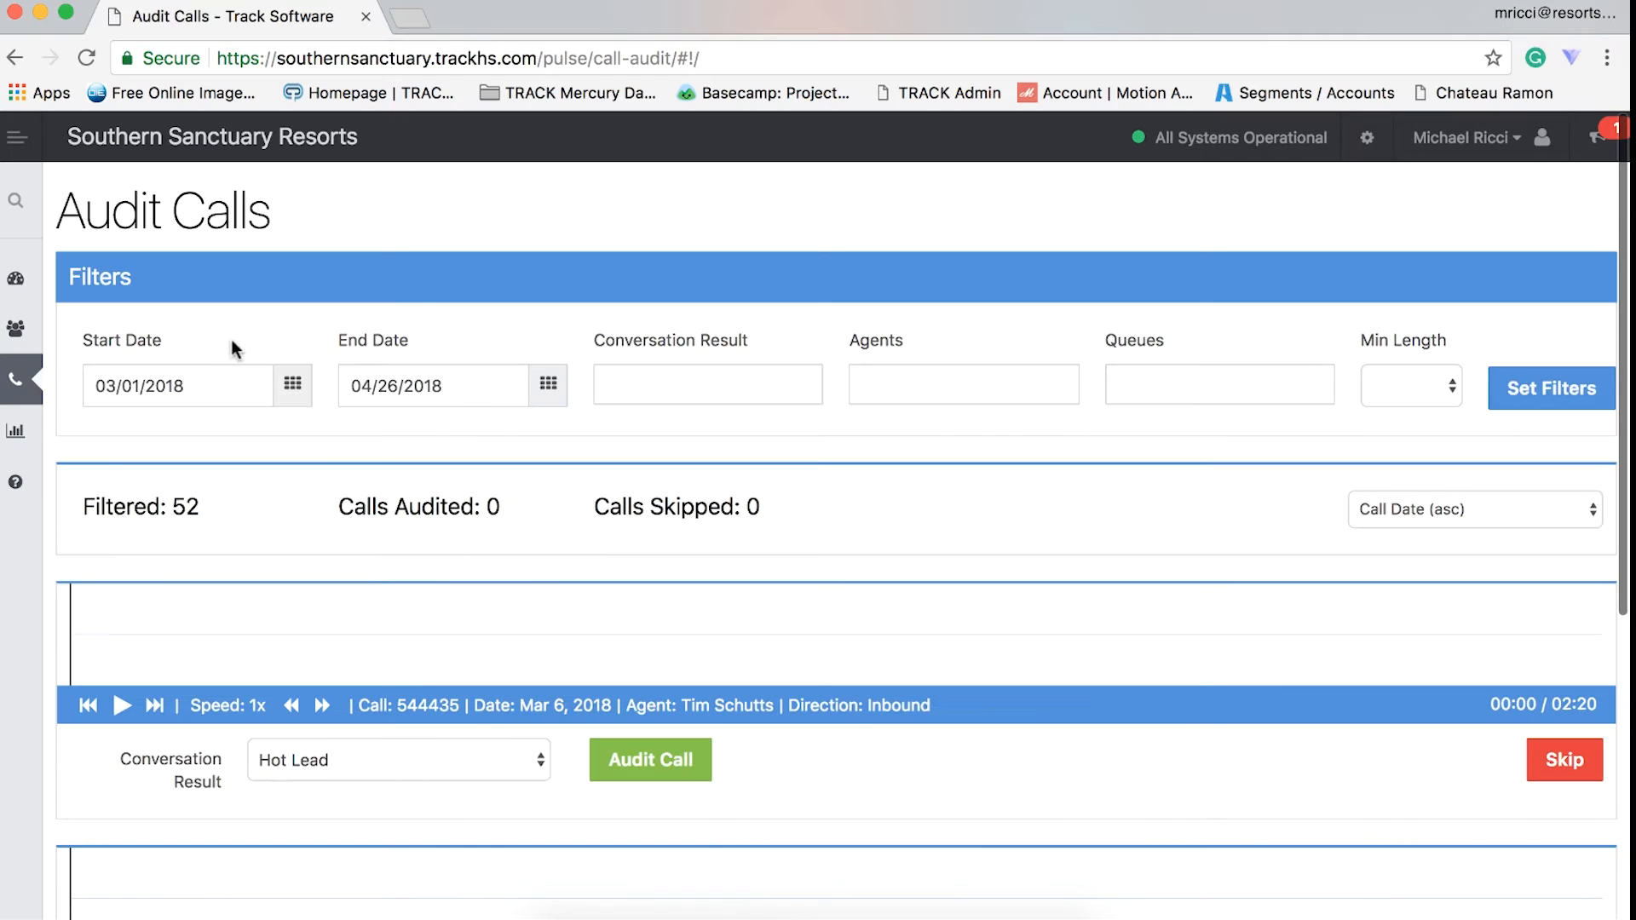
pyautogui.click(249, 381)
pyautogui.click(108, 437)
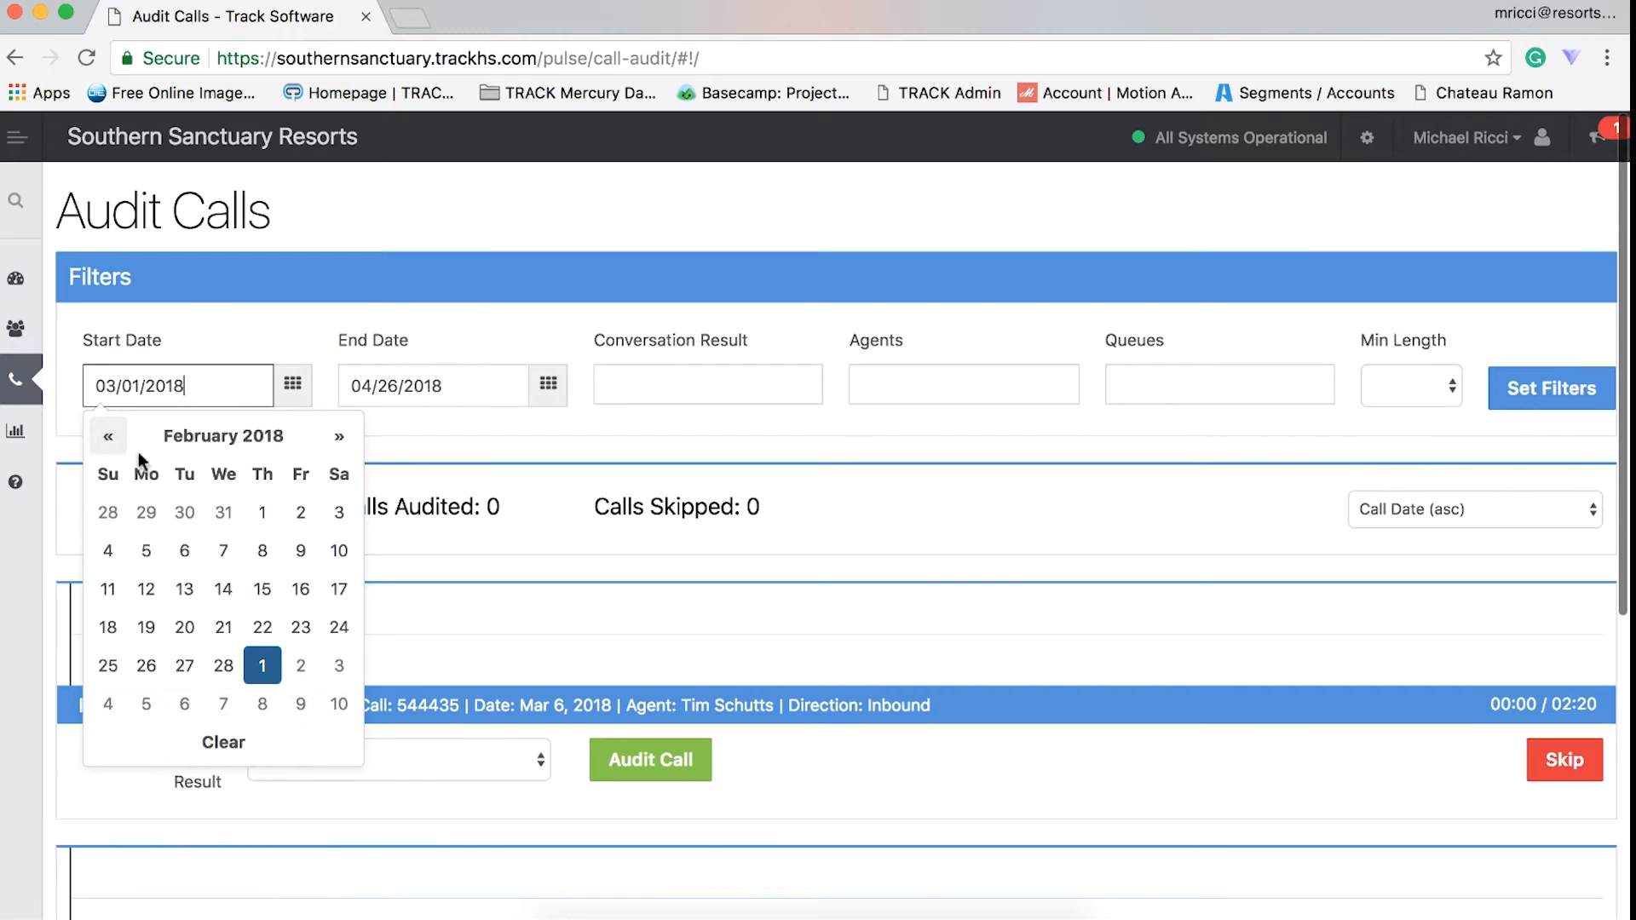
pyautogui.click(264, 511)
pyautogui.click(439, 384)
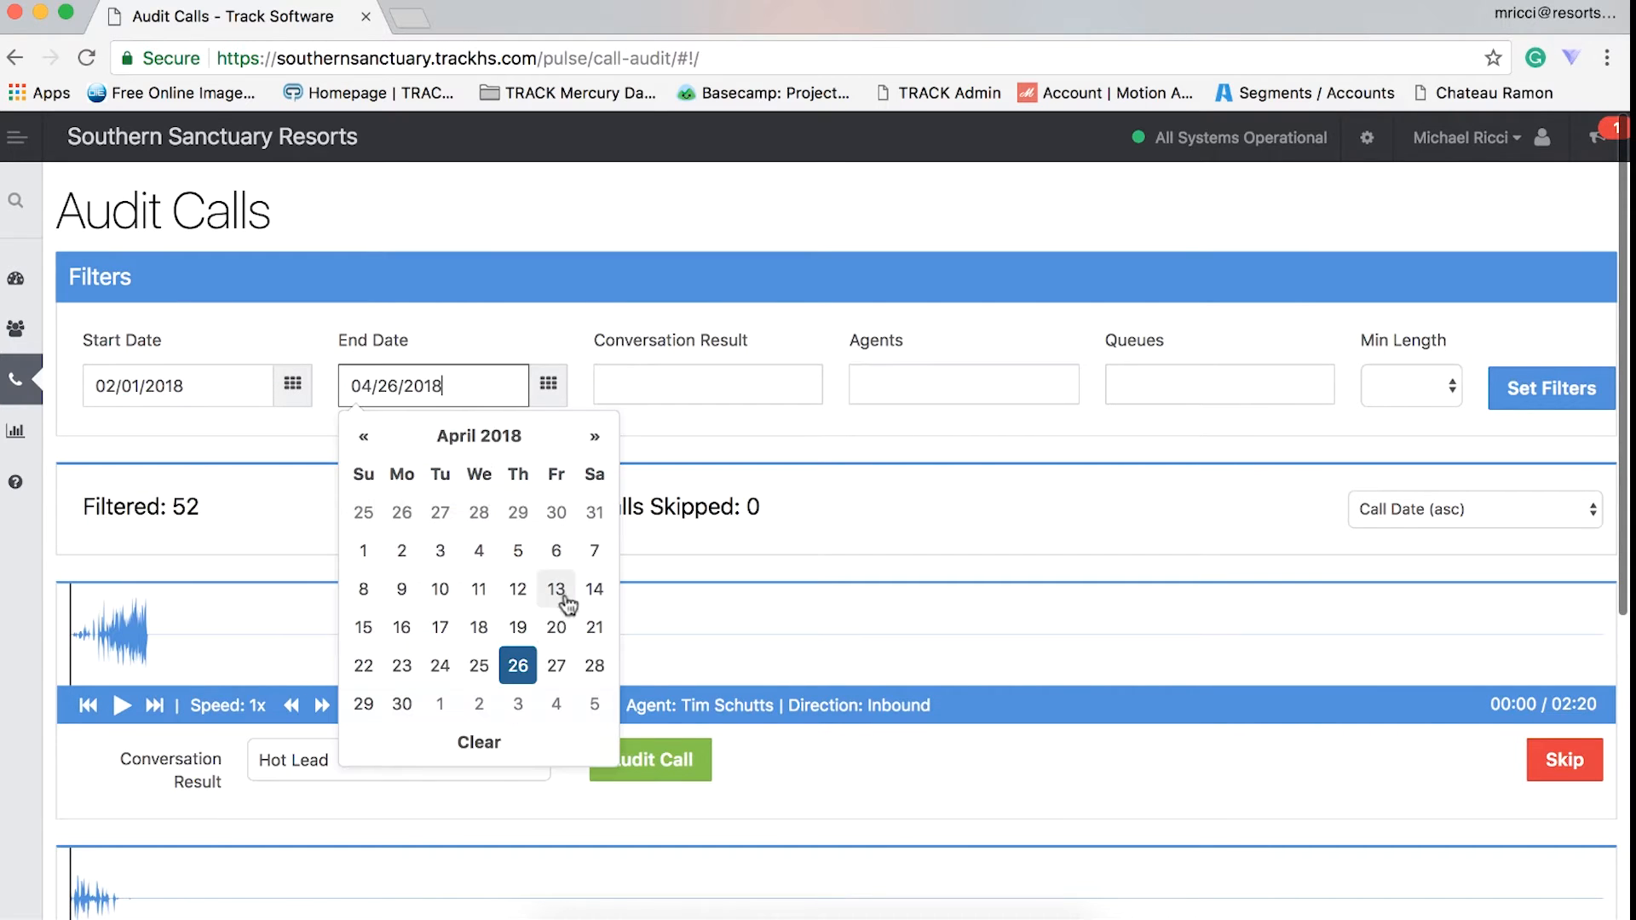
pyautogui.click(522, 666)
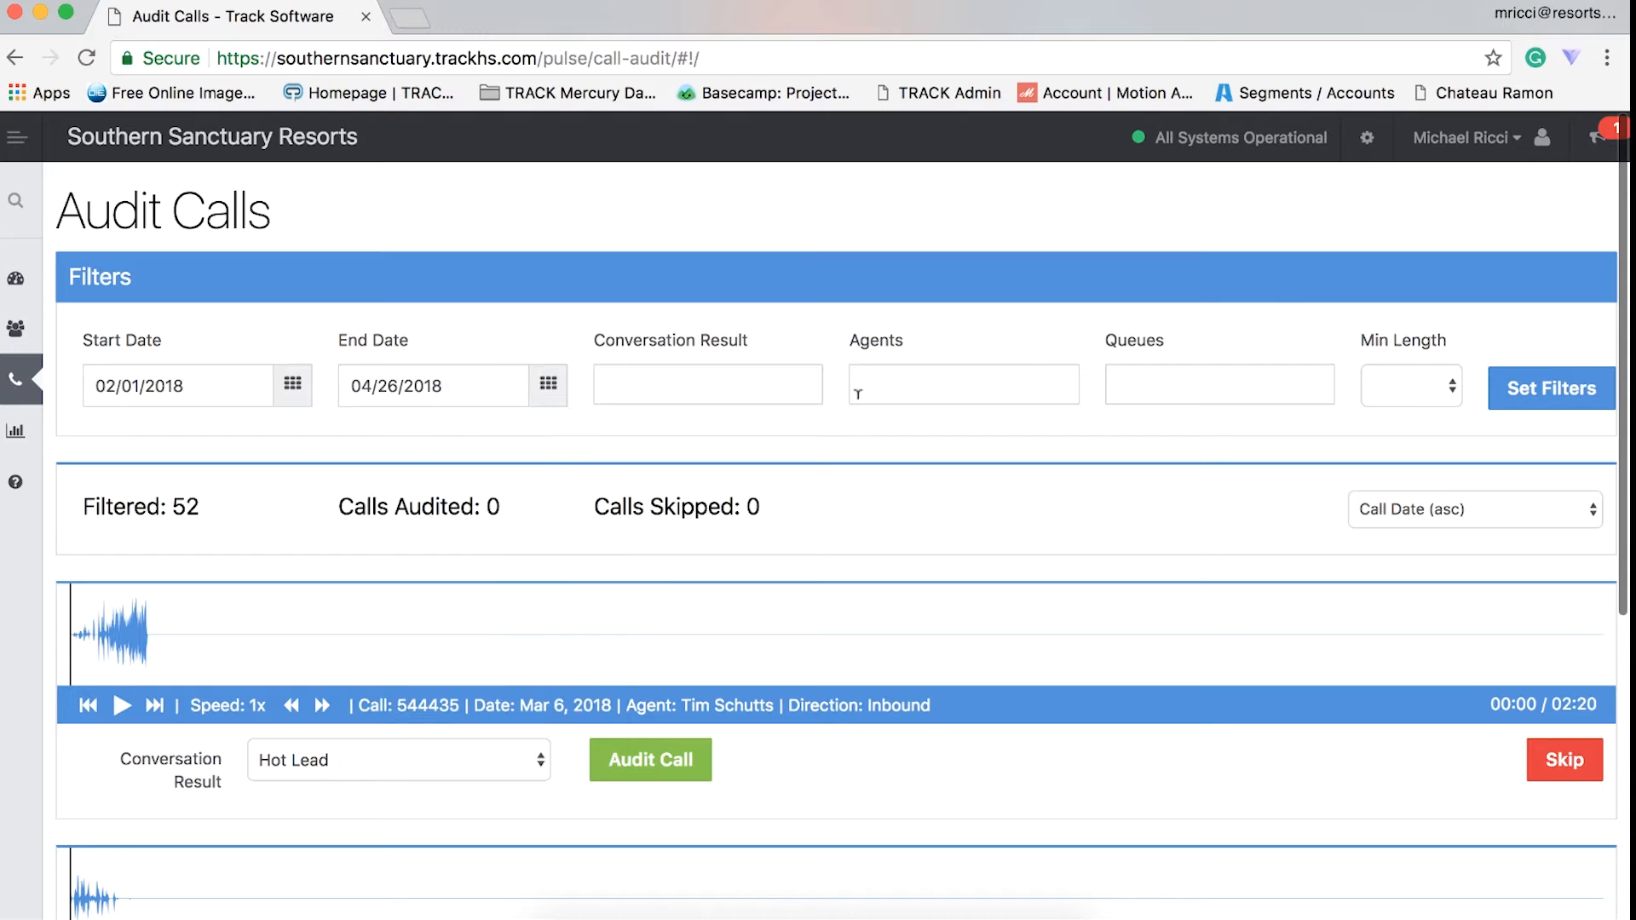
# - Filter the audit calls by the General Questions conversation result and apply the filters
pyautogui.click(733, 385)
pyautogui.scroll(-5, 728, 563)
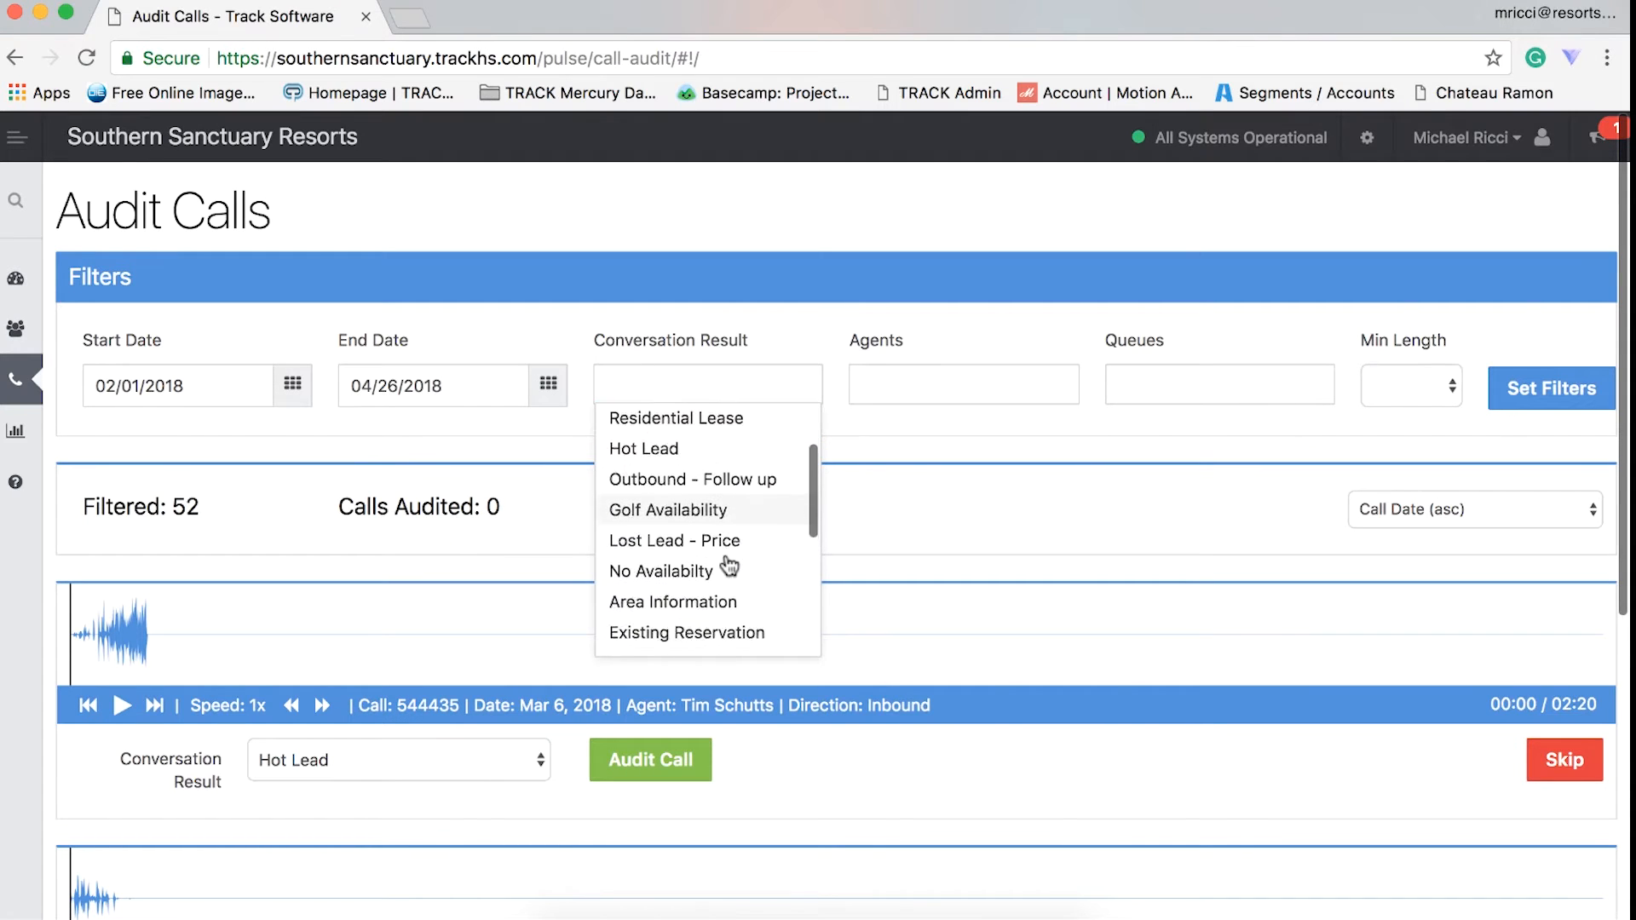
pyautogui.scroll(-1, 728, 564)
pyautogui.click(723, 569)
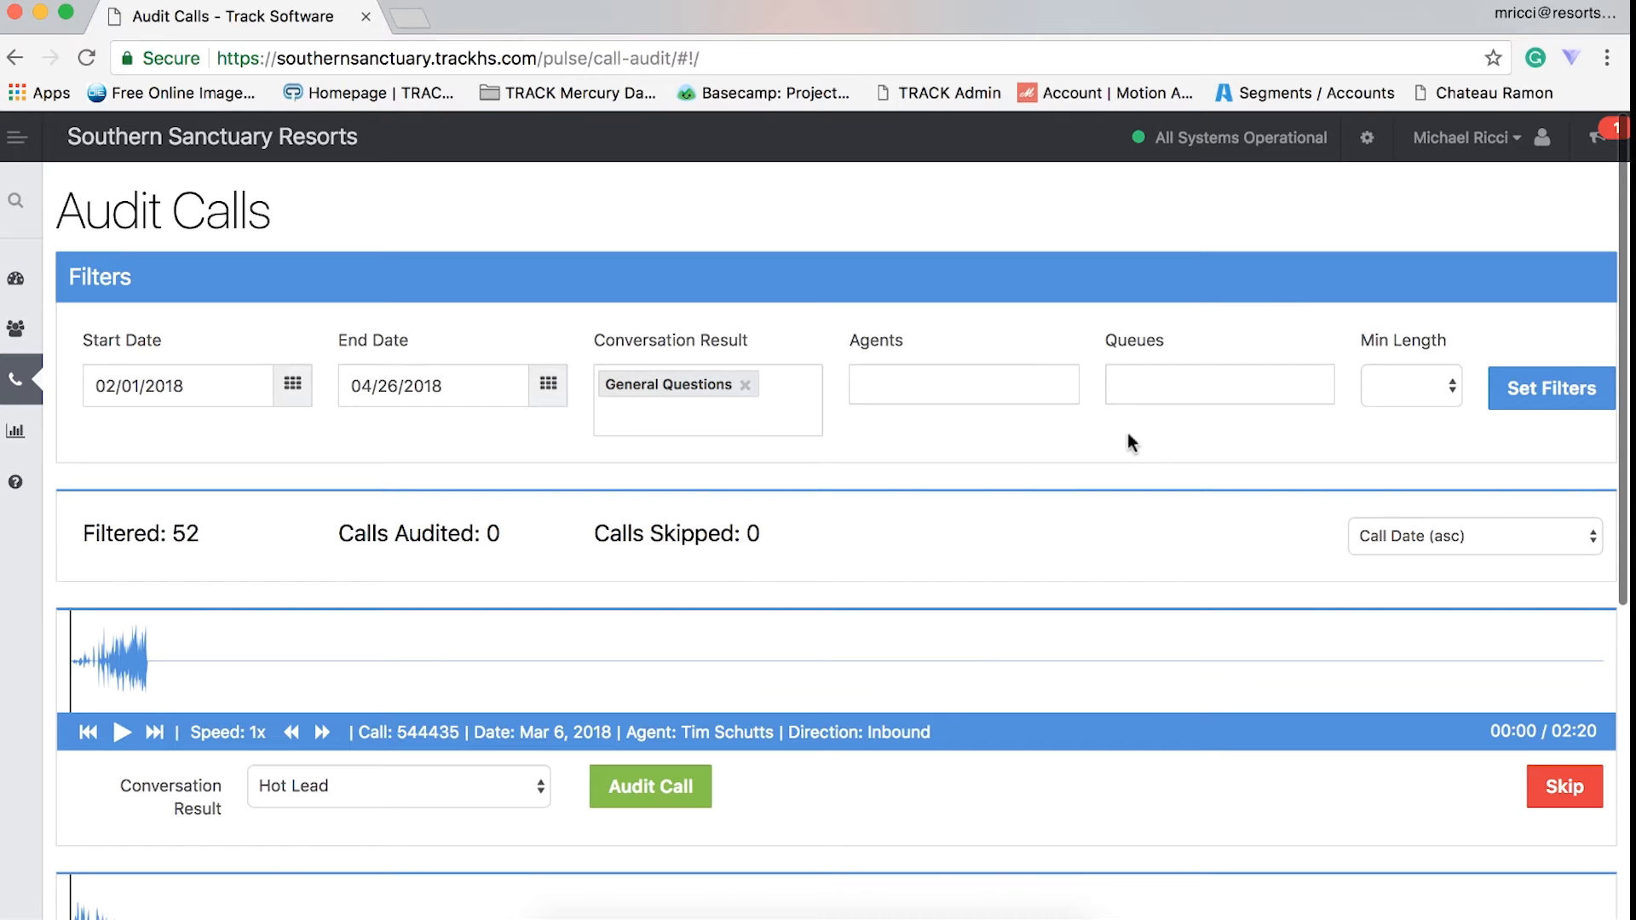
pyautogui.click(1413, 383)
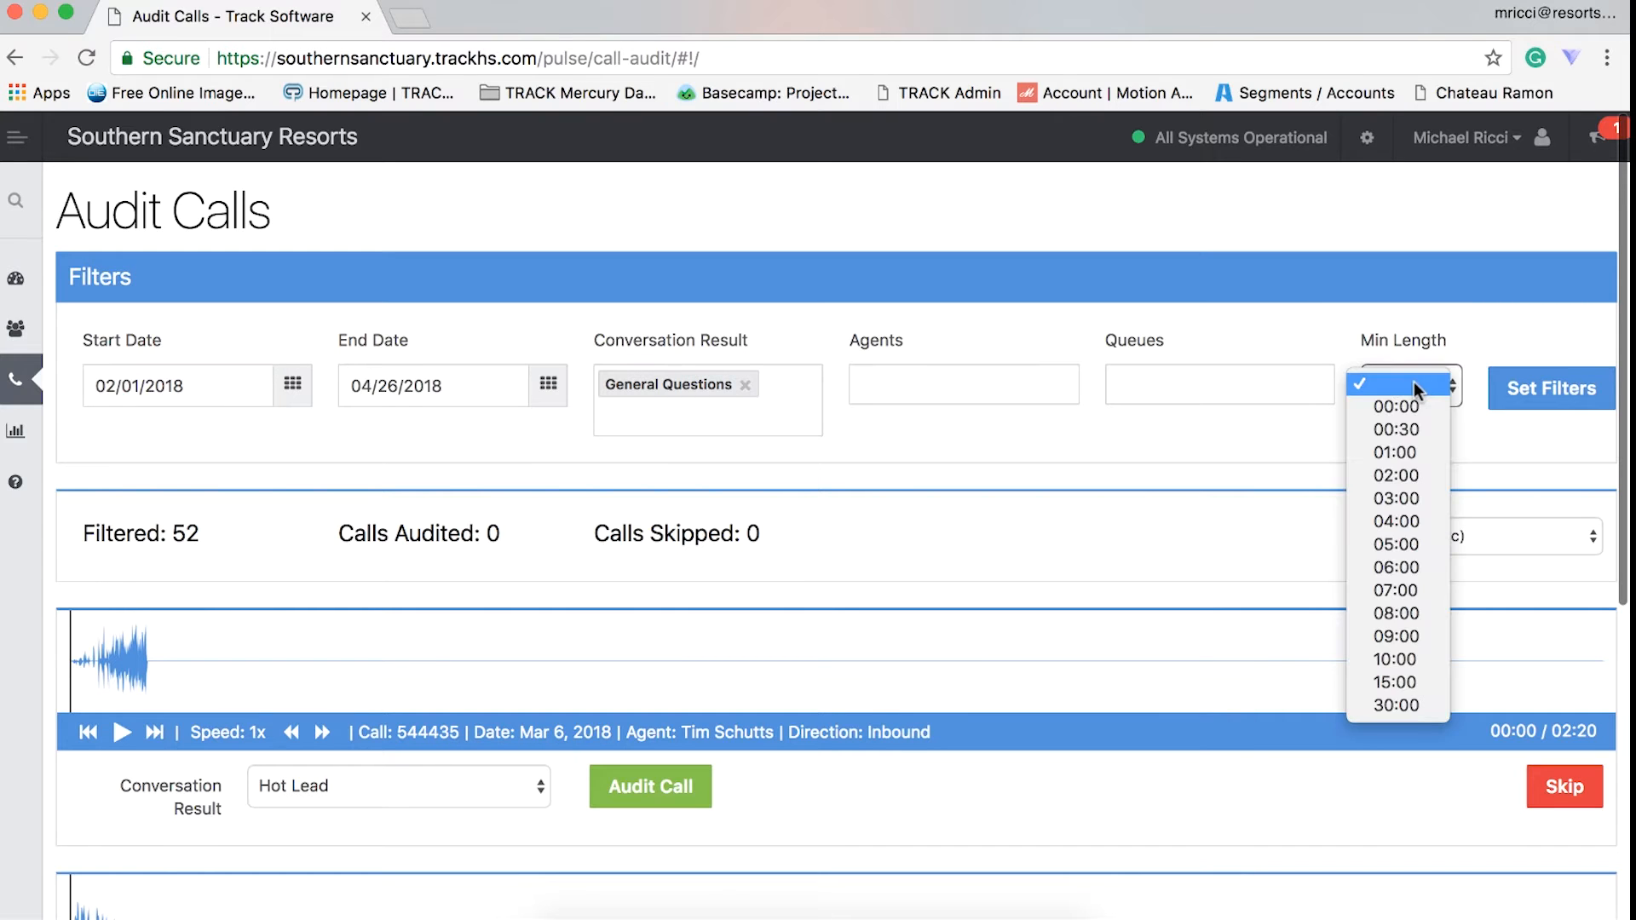
pyautogui.click(1411, 323)
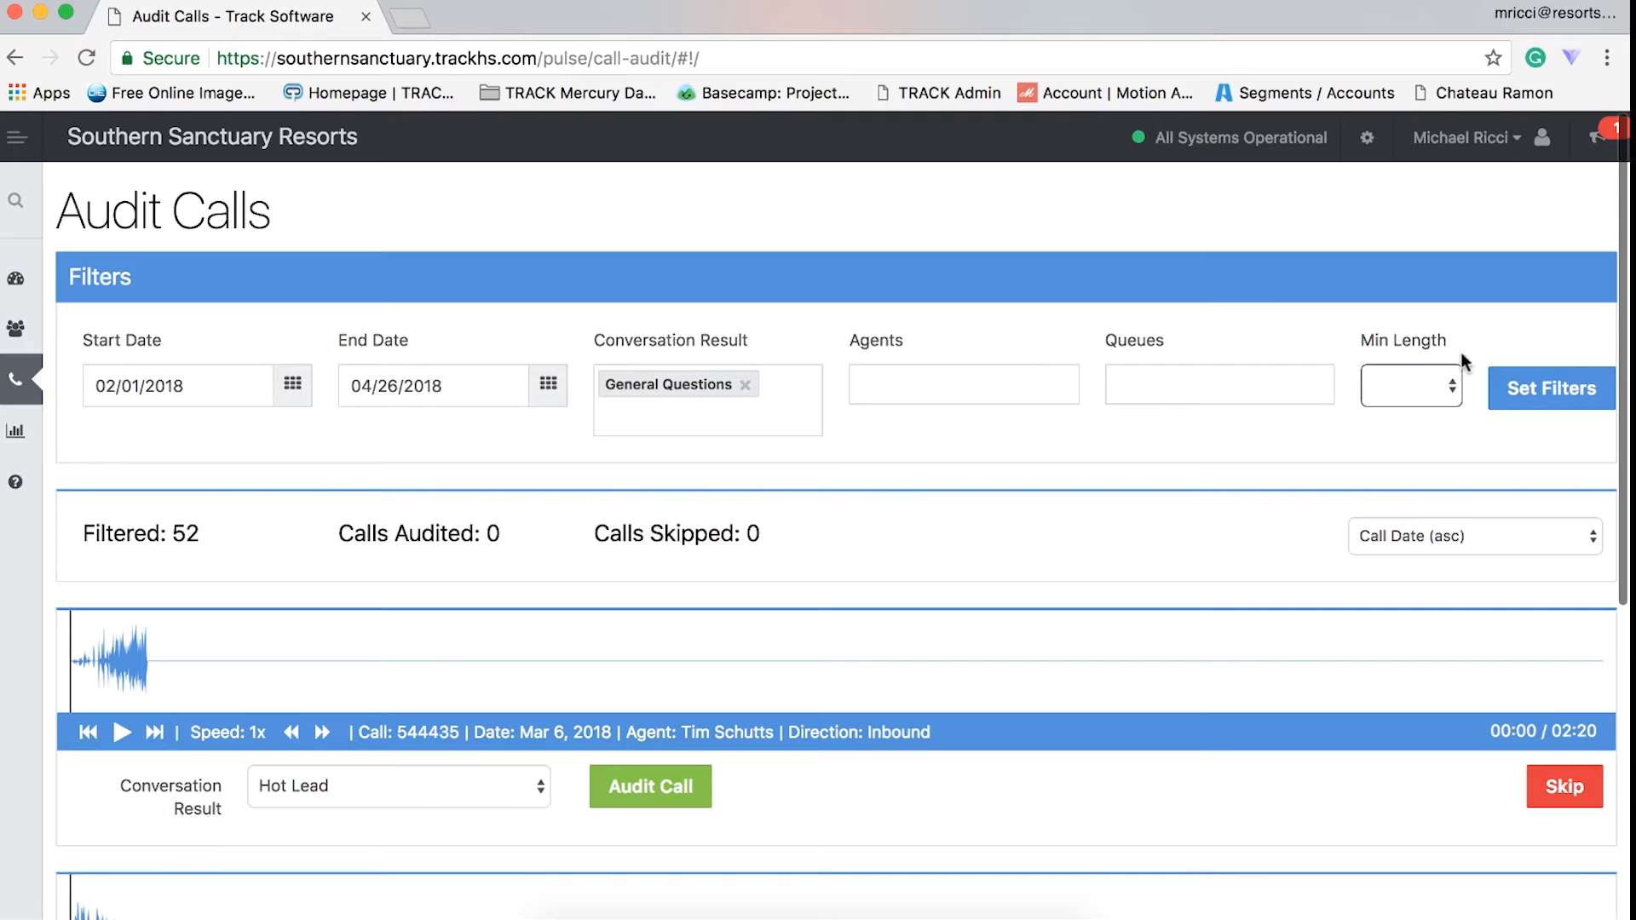
pyautogui.click(1519, 393)
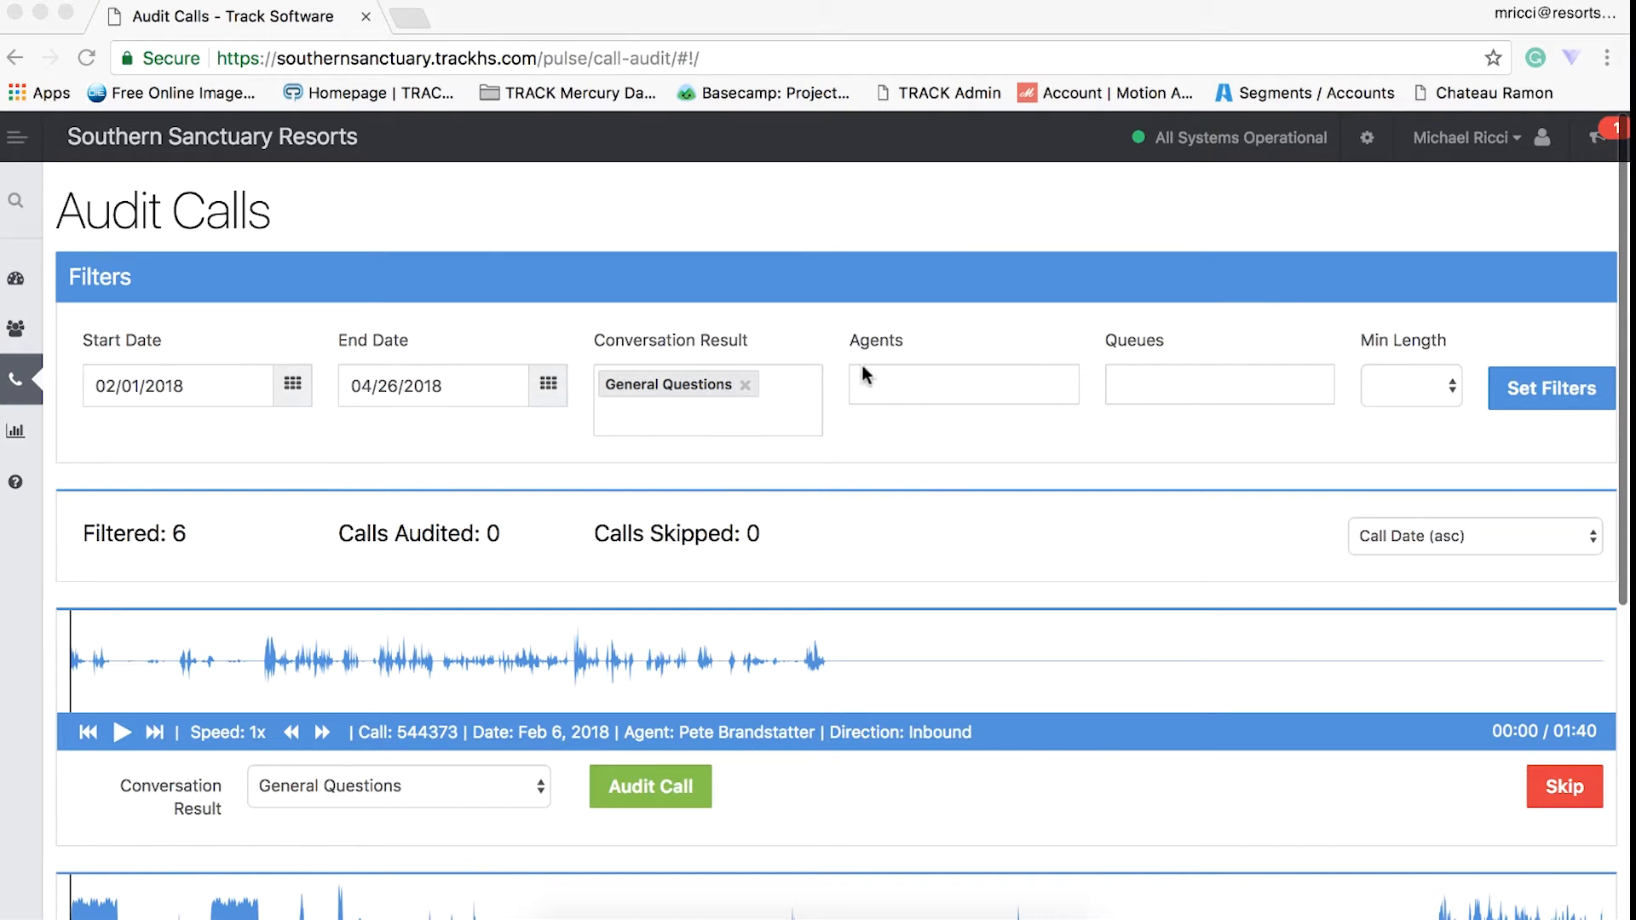
# - Set the minimum call length filter to 03:00 and apply it to the audit list
pyautogui.scroll(-3, 960, 571)
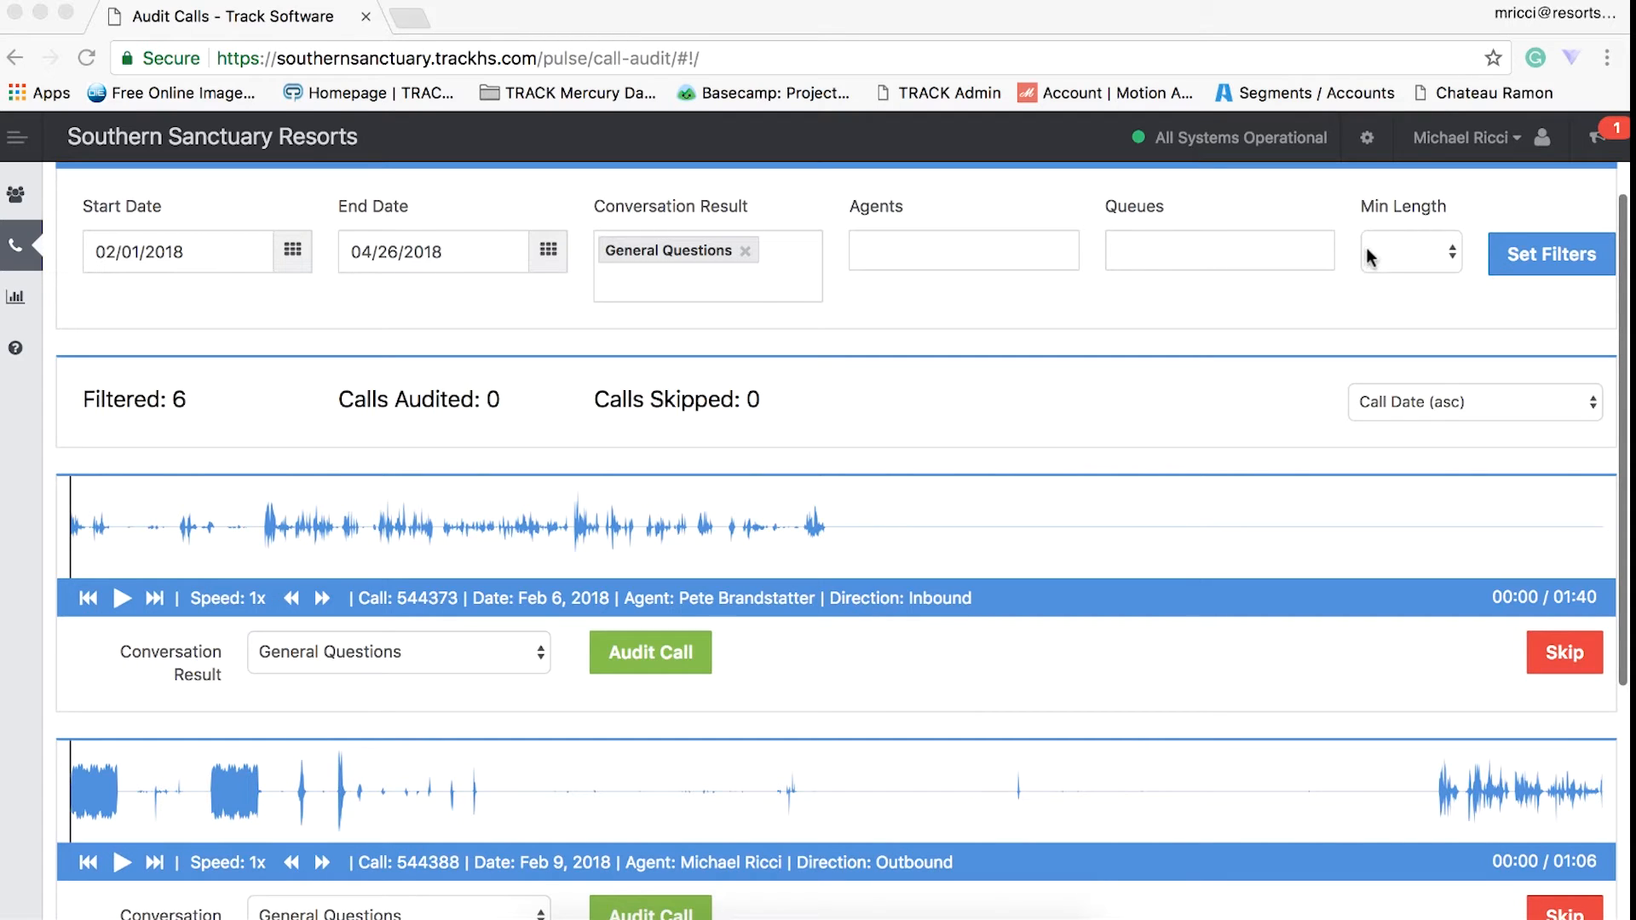
pyautogui.click(1408, 257)
pyautogui.click(1408, 259)
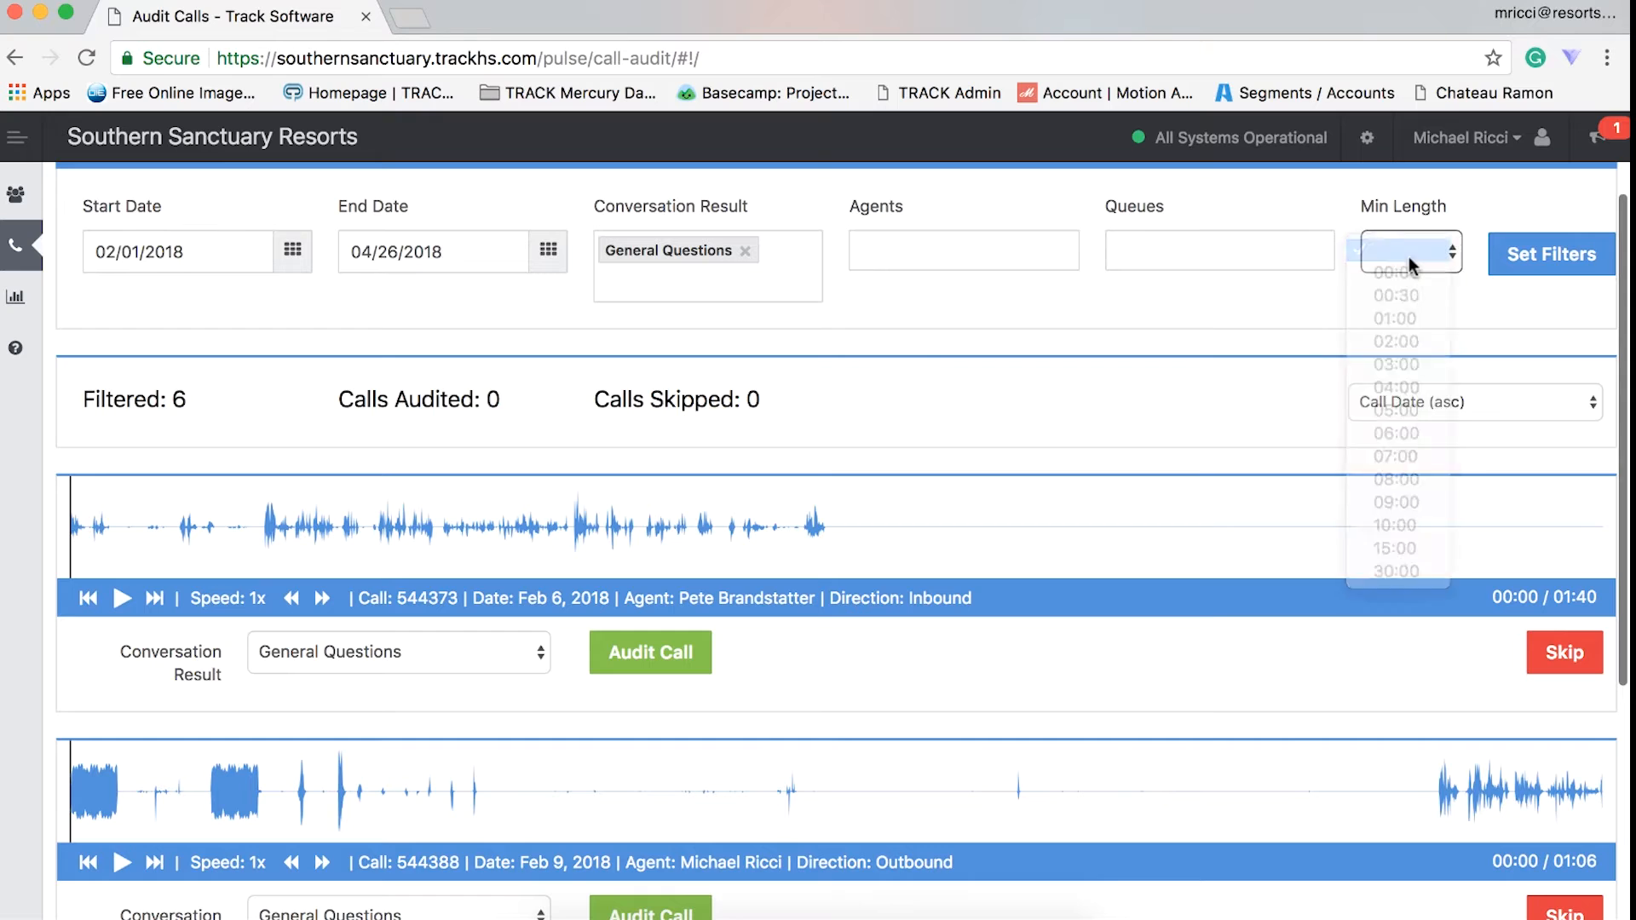
pyautogui.click(1410, 362)
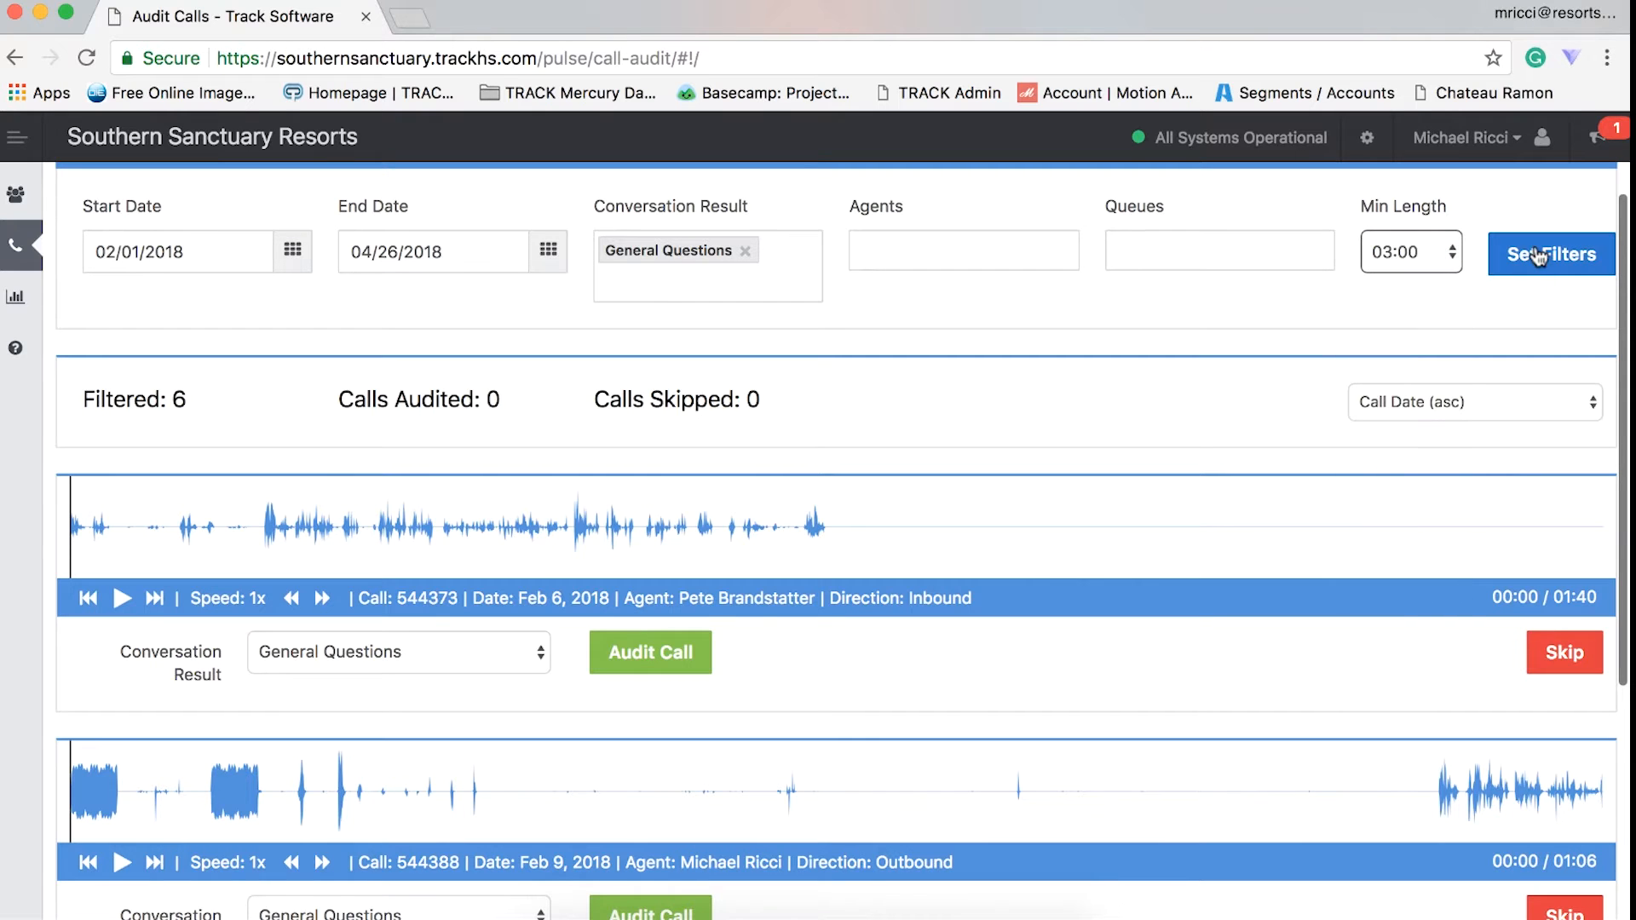
pyautogui.click(1535, 247)
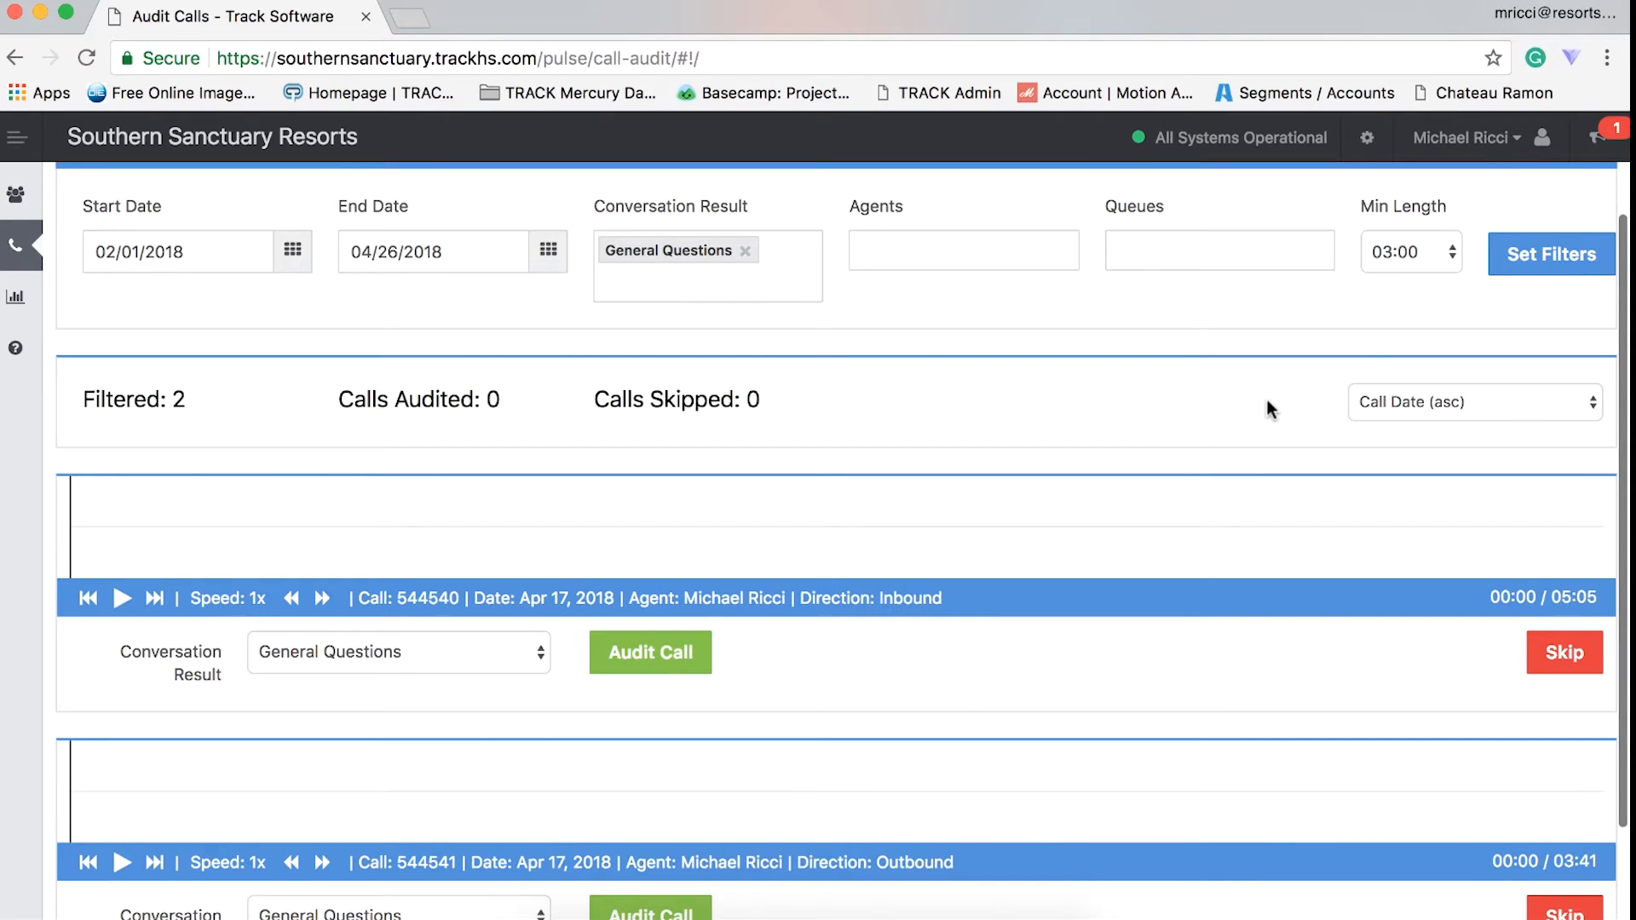
# - Set the playback speed of the 05:05 inbound call recording to 1.5x
pyautogui.scroll(-3, 1266, 400)
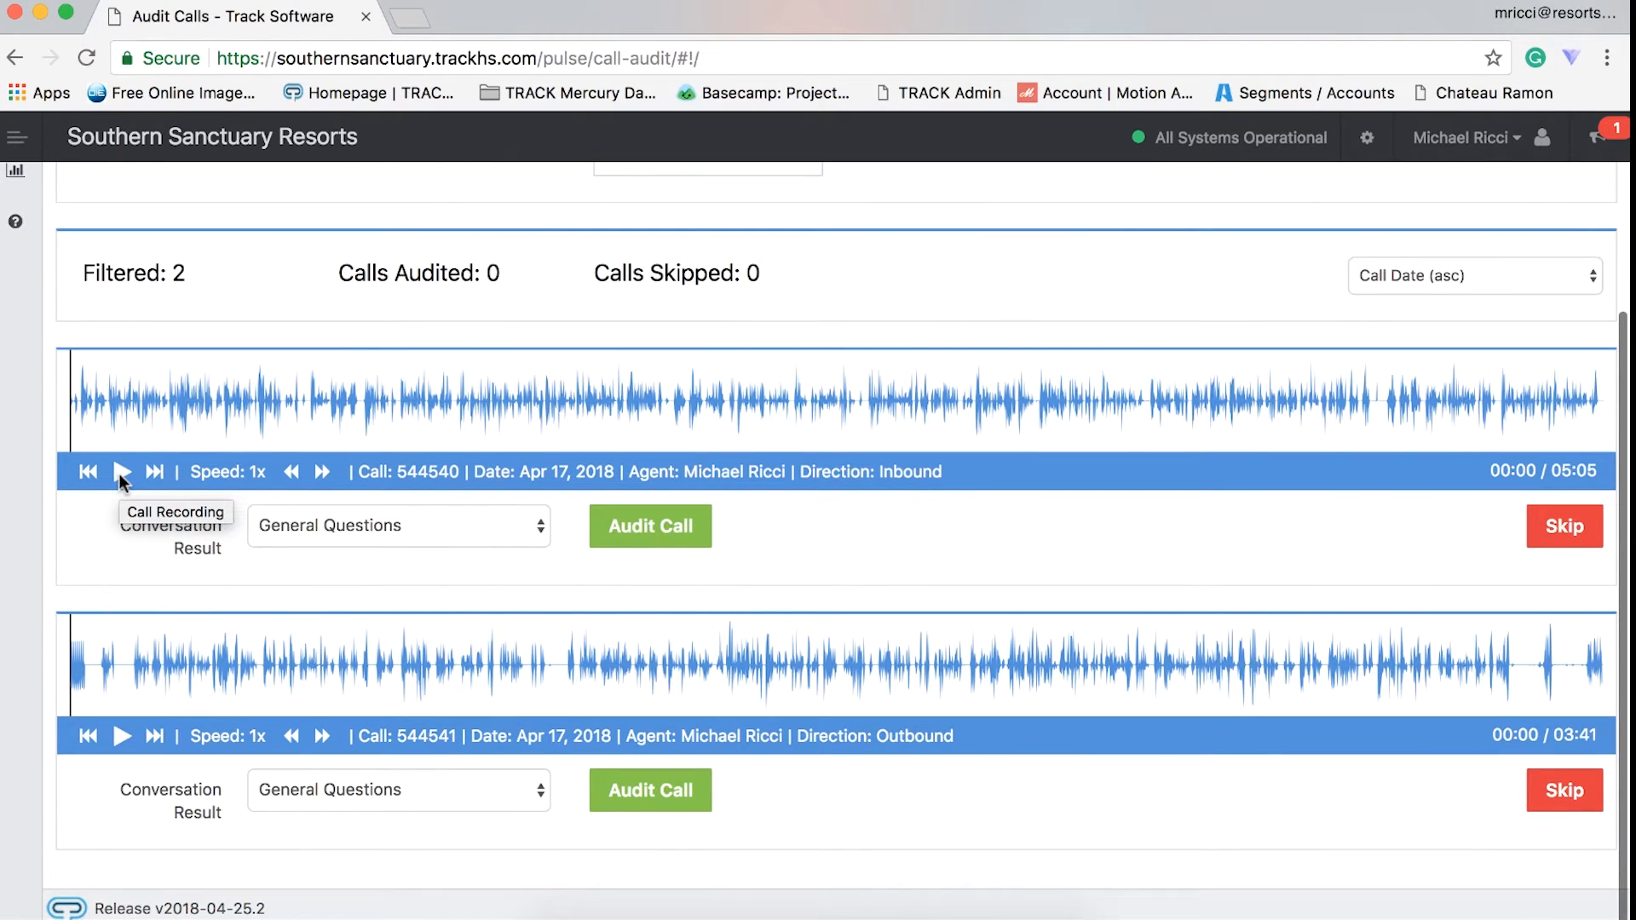
pyautogui.click(322, 473)
pyautogui.click(341, 473)
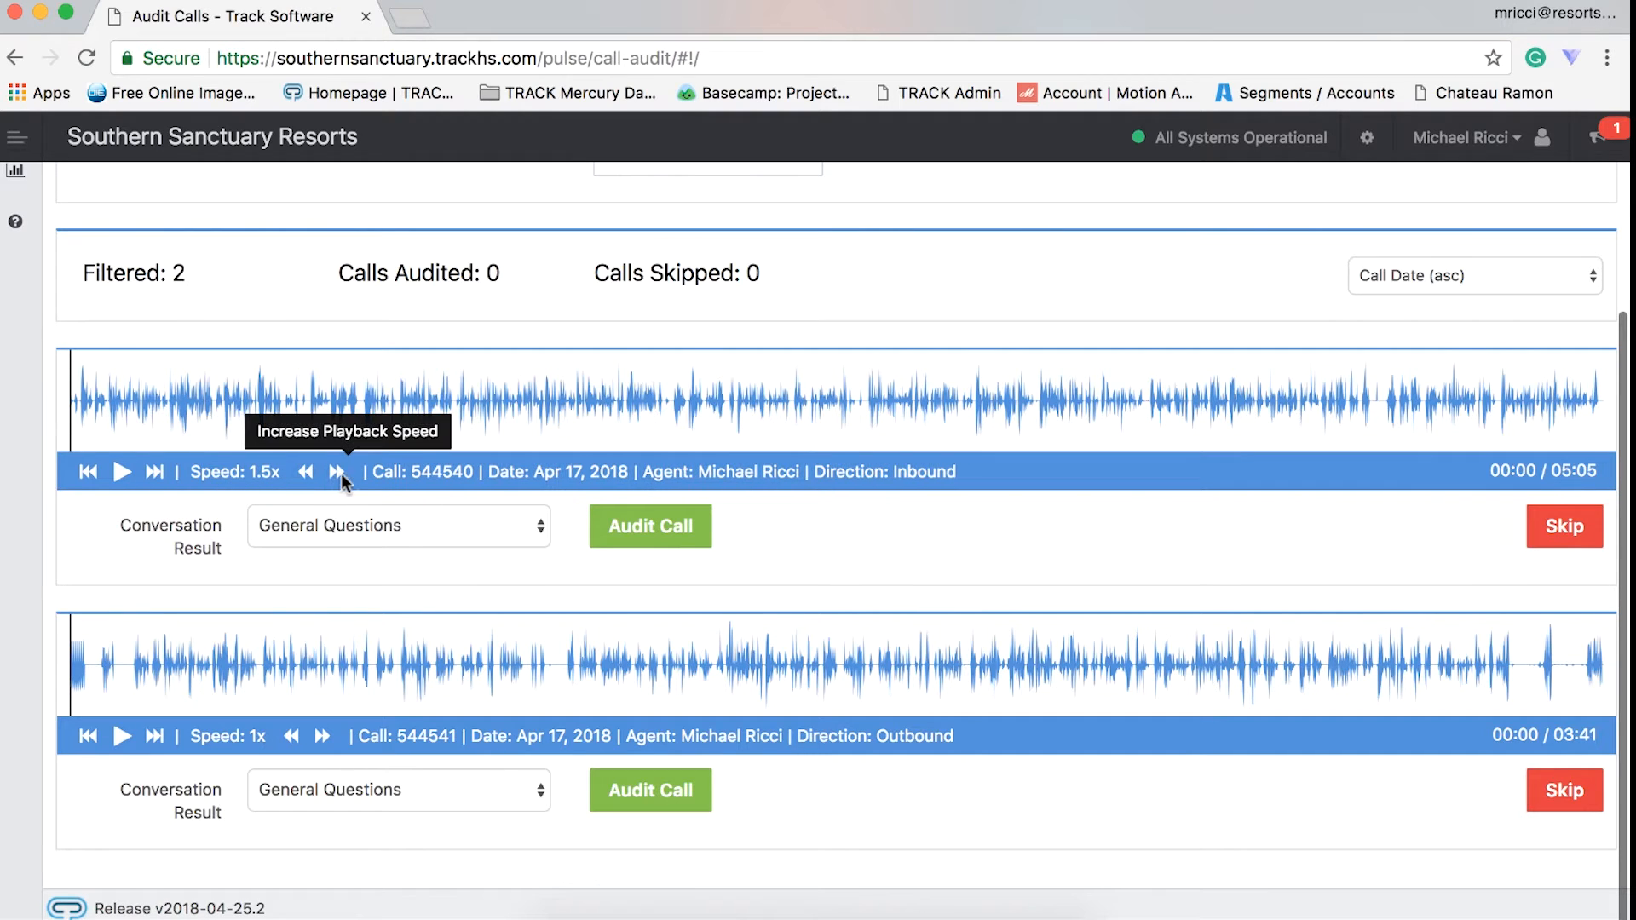
pyautogui.click(305, 471)
pyautogui.click(347, 474)
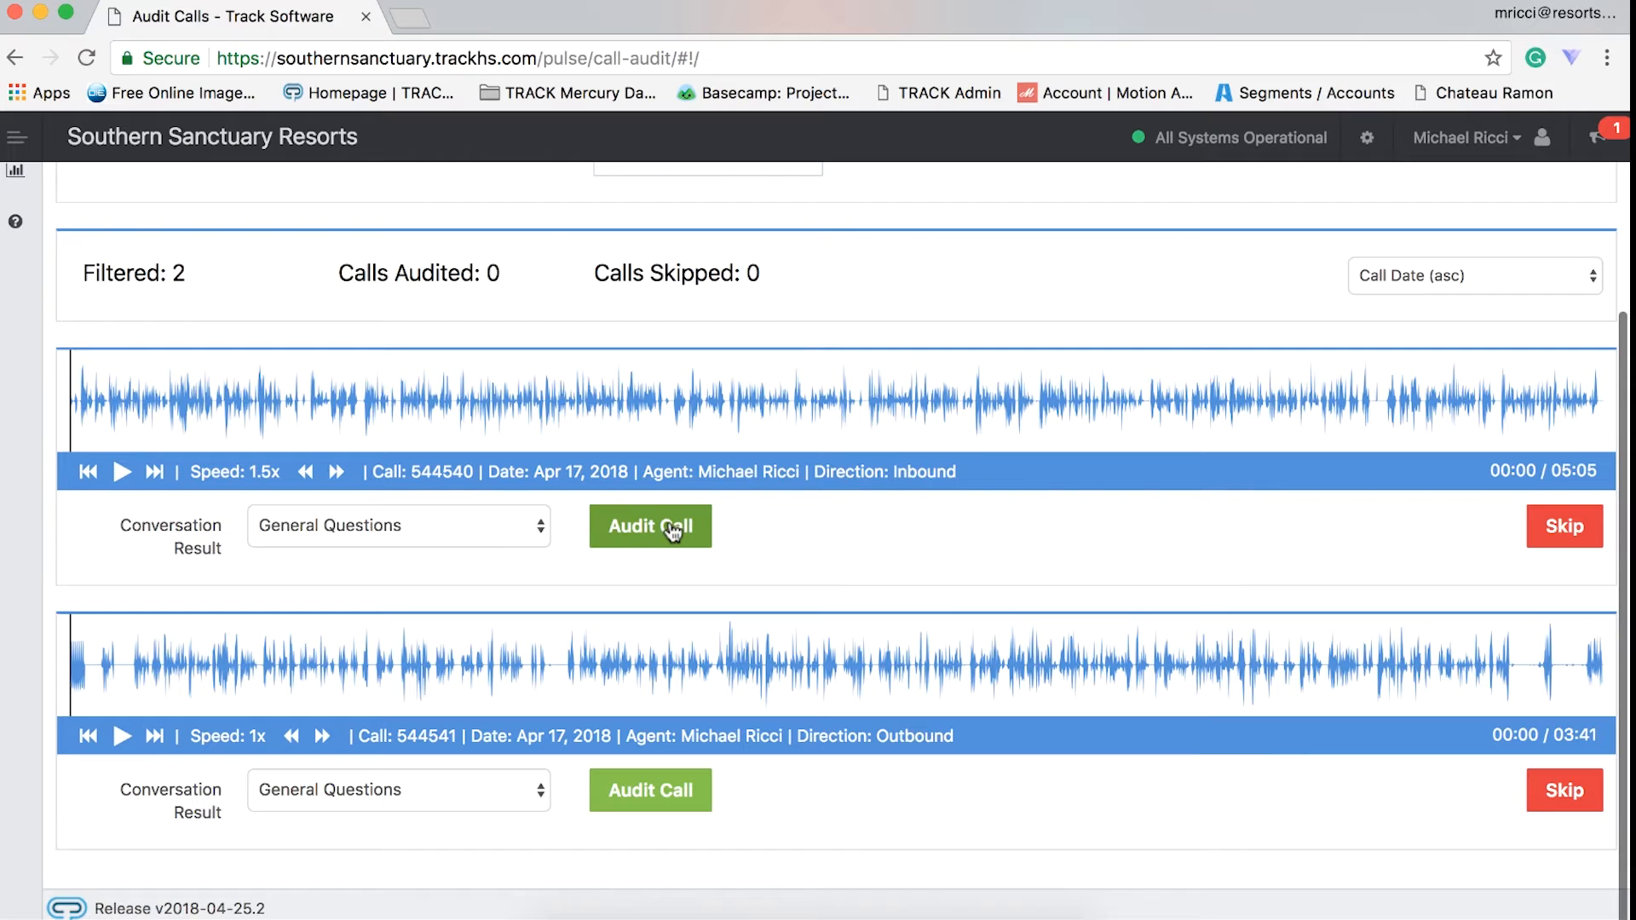
# - Change the conversation result of the 05:05 inbound call to Lost
pyautogui.click(527, 533)
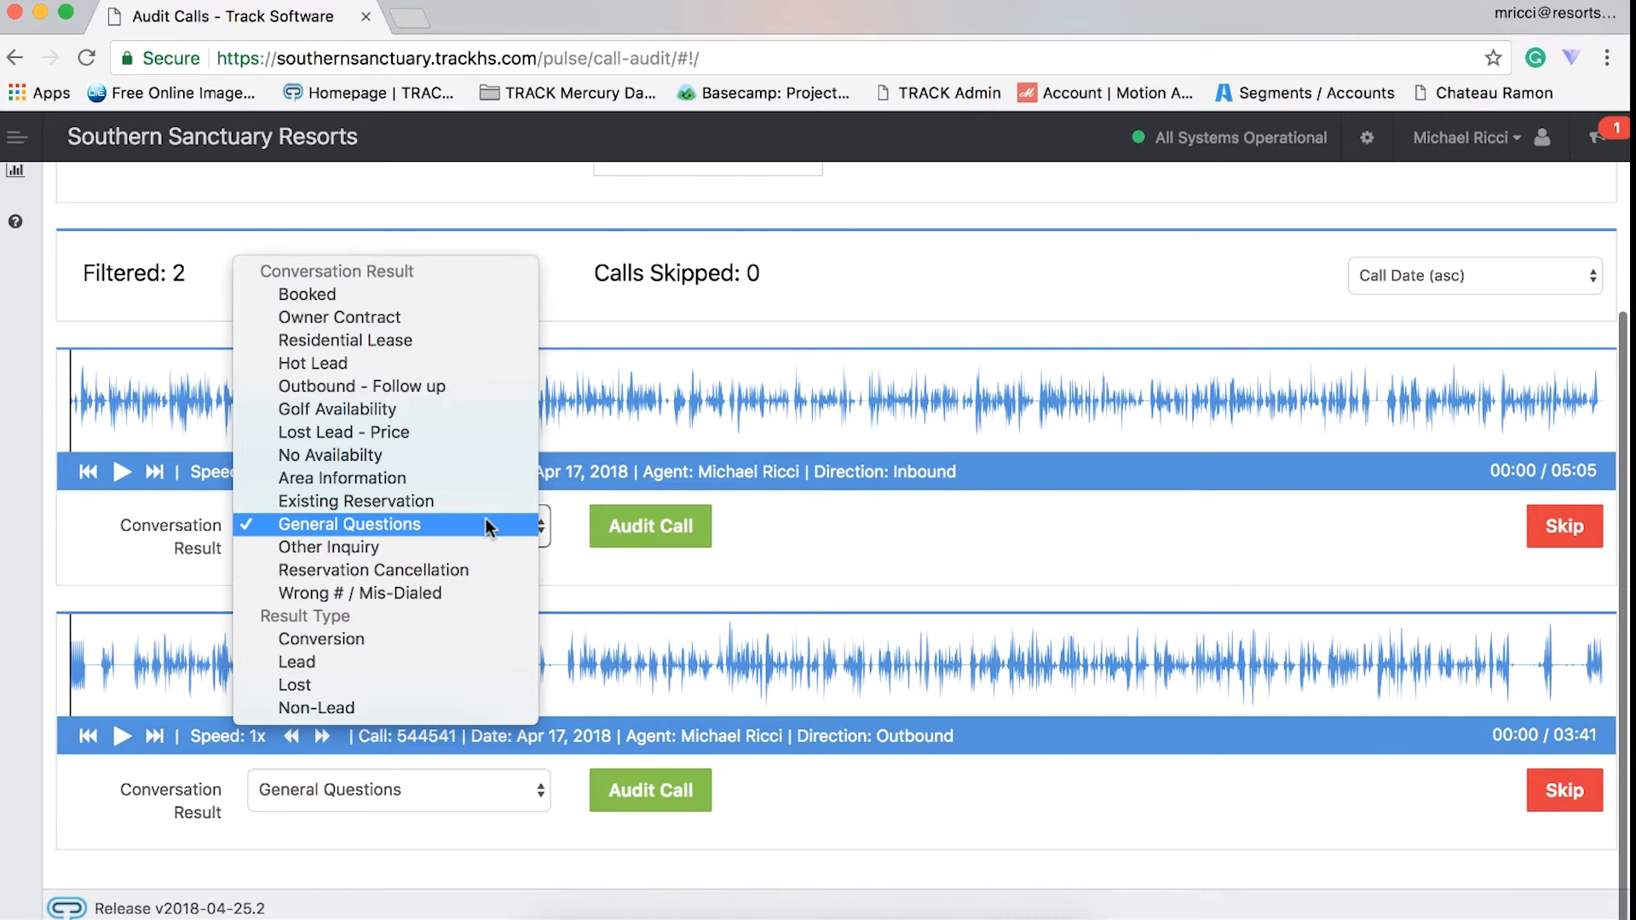
pyautogui.click(458, 674)
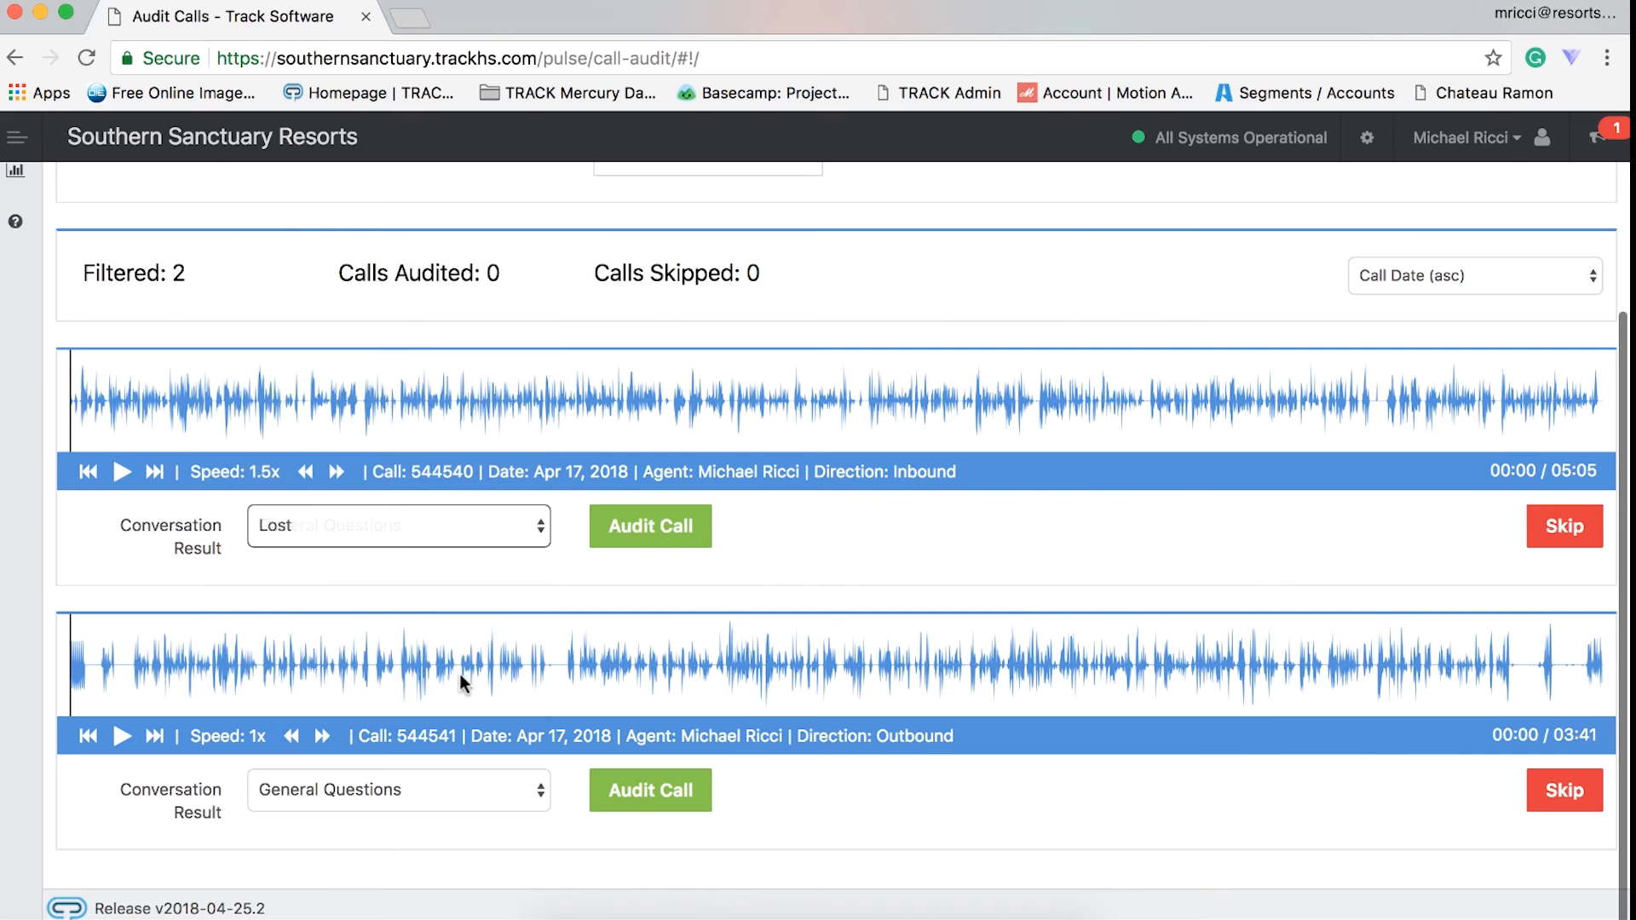
pyautogui.click(488, 528)
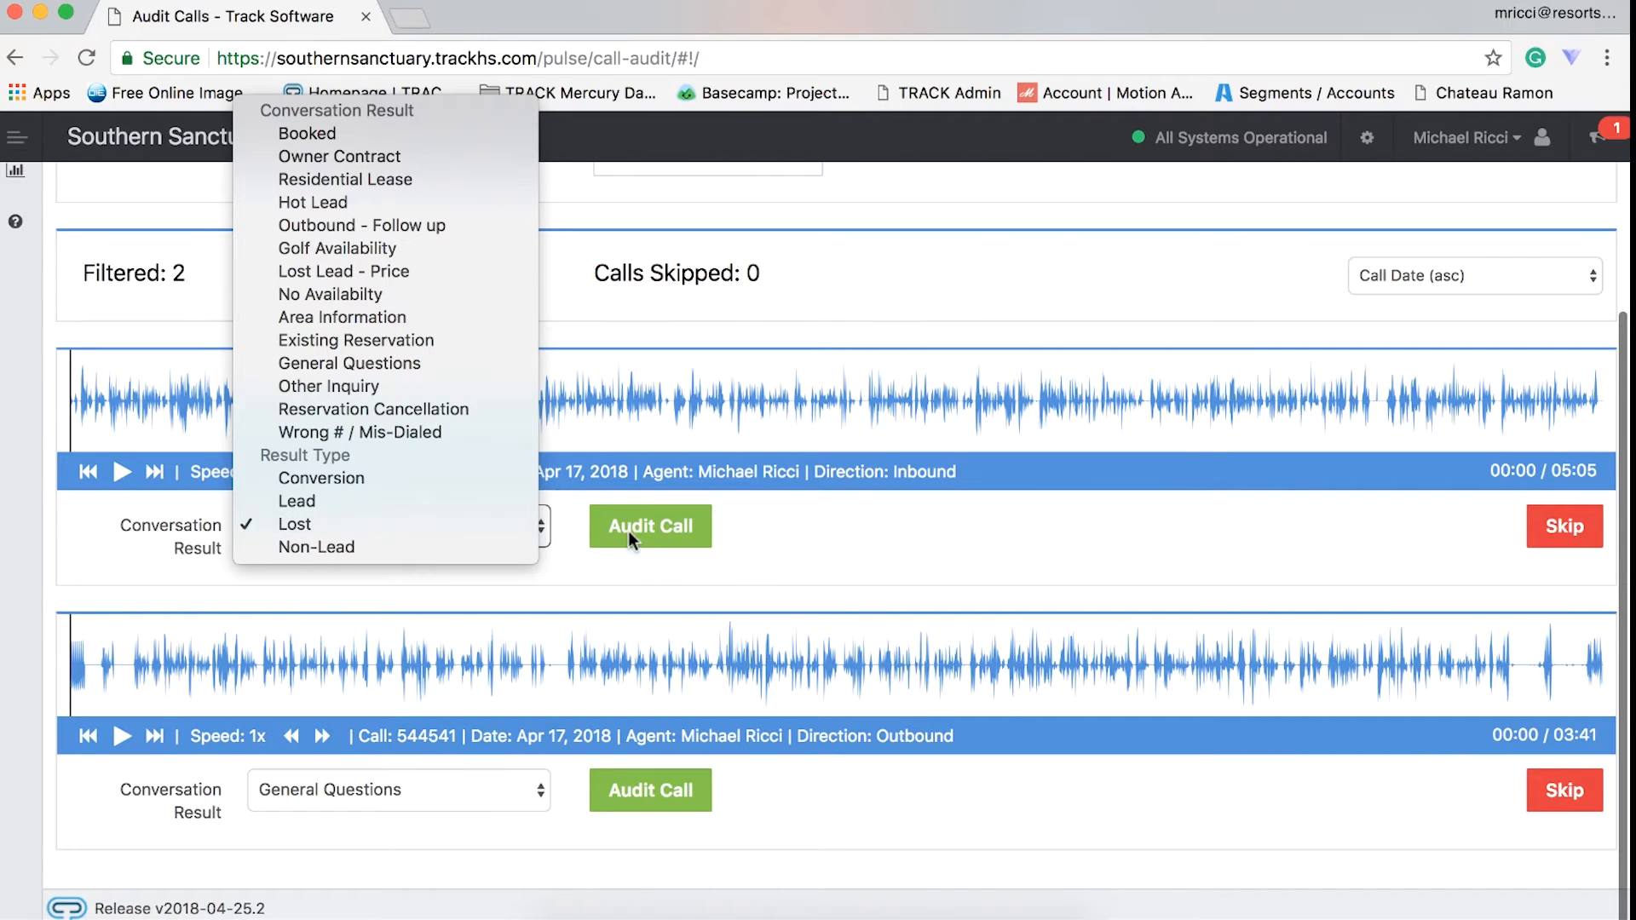
pyautogui.click(636, 576)
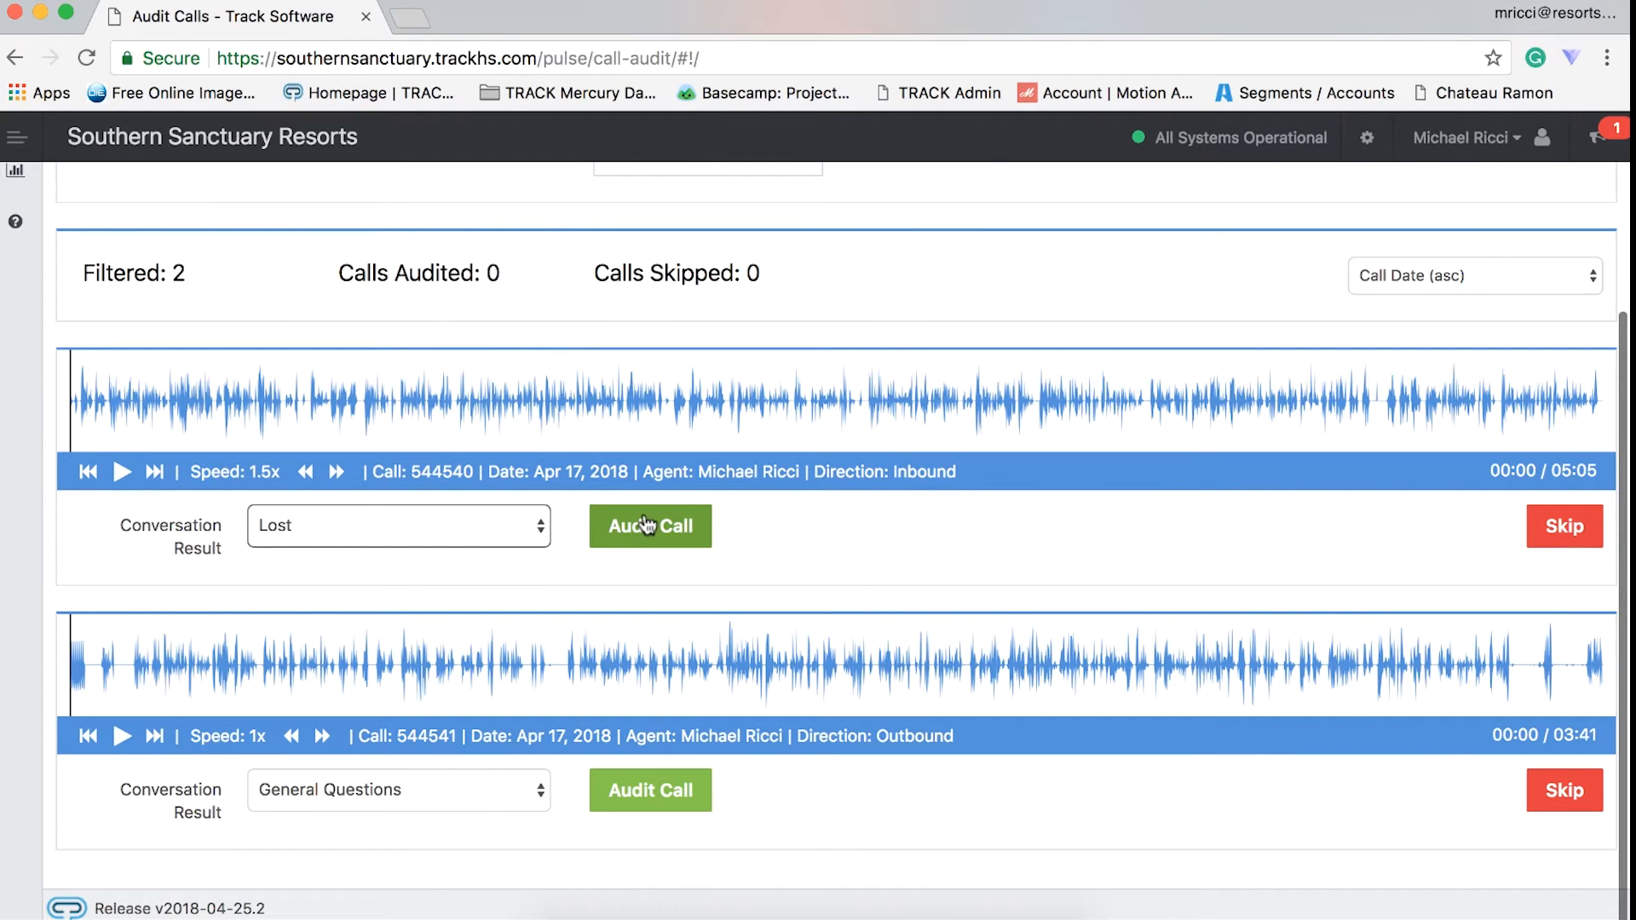
pyautogui.click(751, 523)
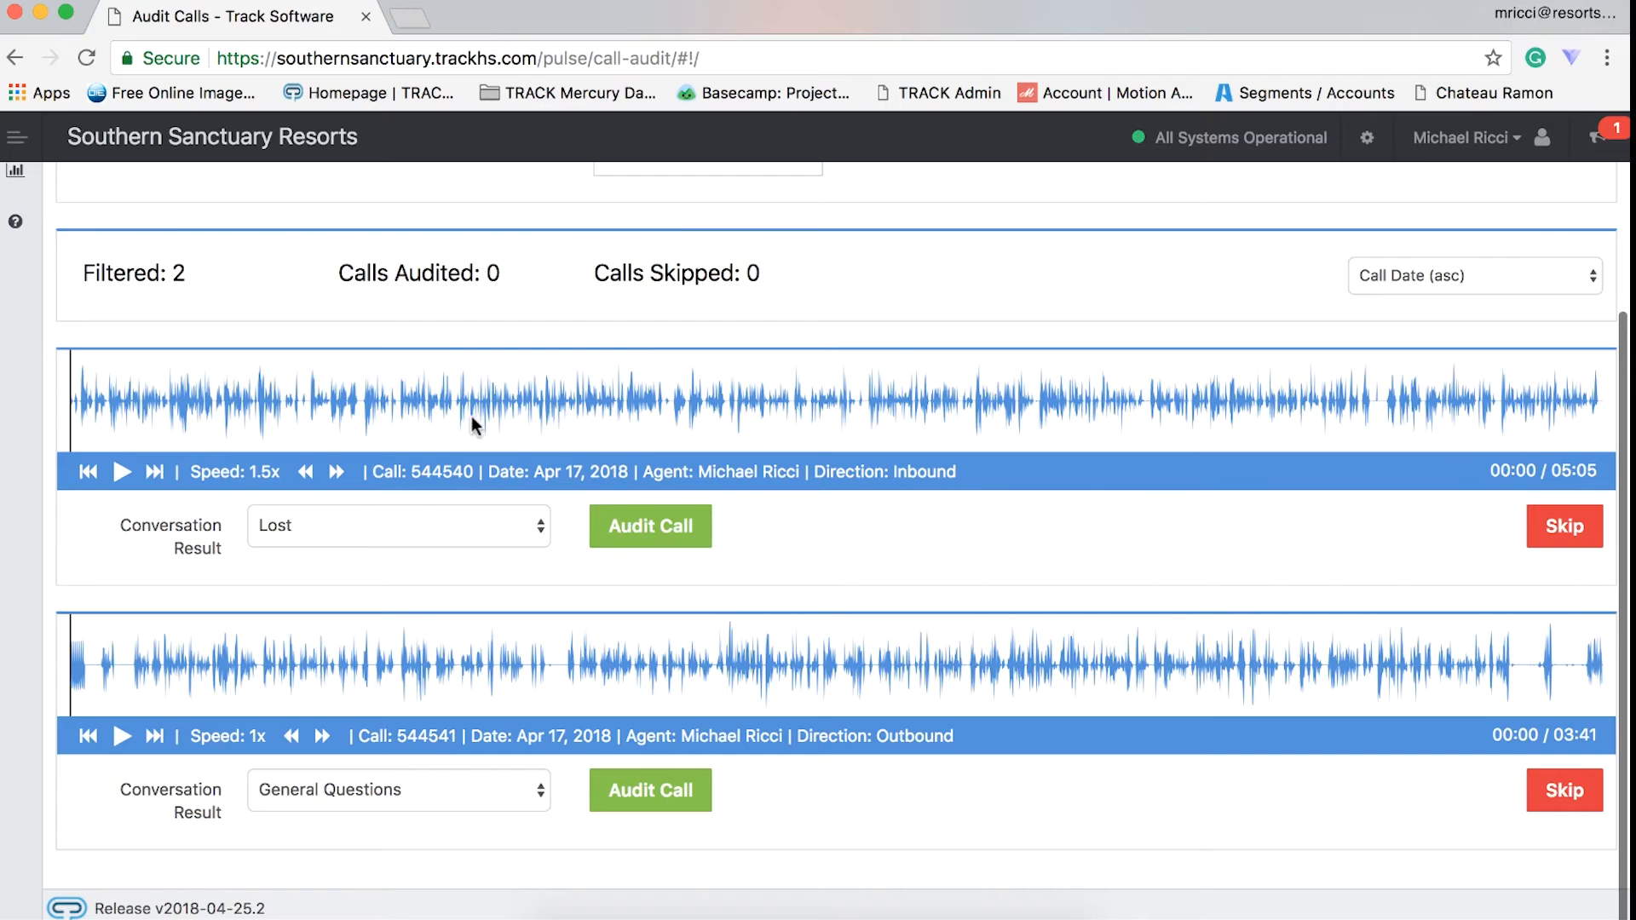
# - Open the Score Calls page of the call center
pyautogui.scroll(5, 470, 423)
pyautogui.moveTo(34, 384)
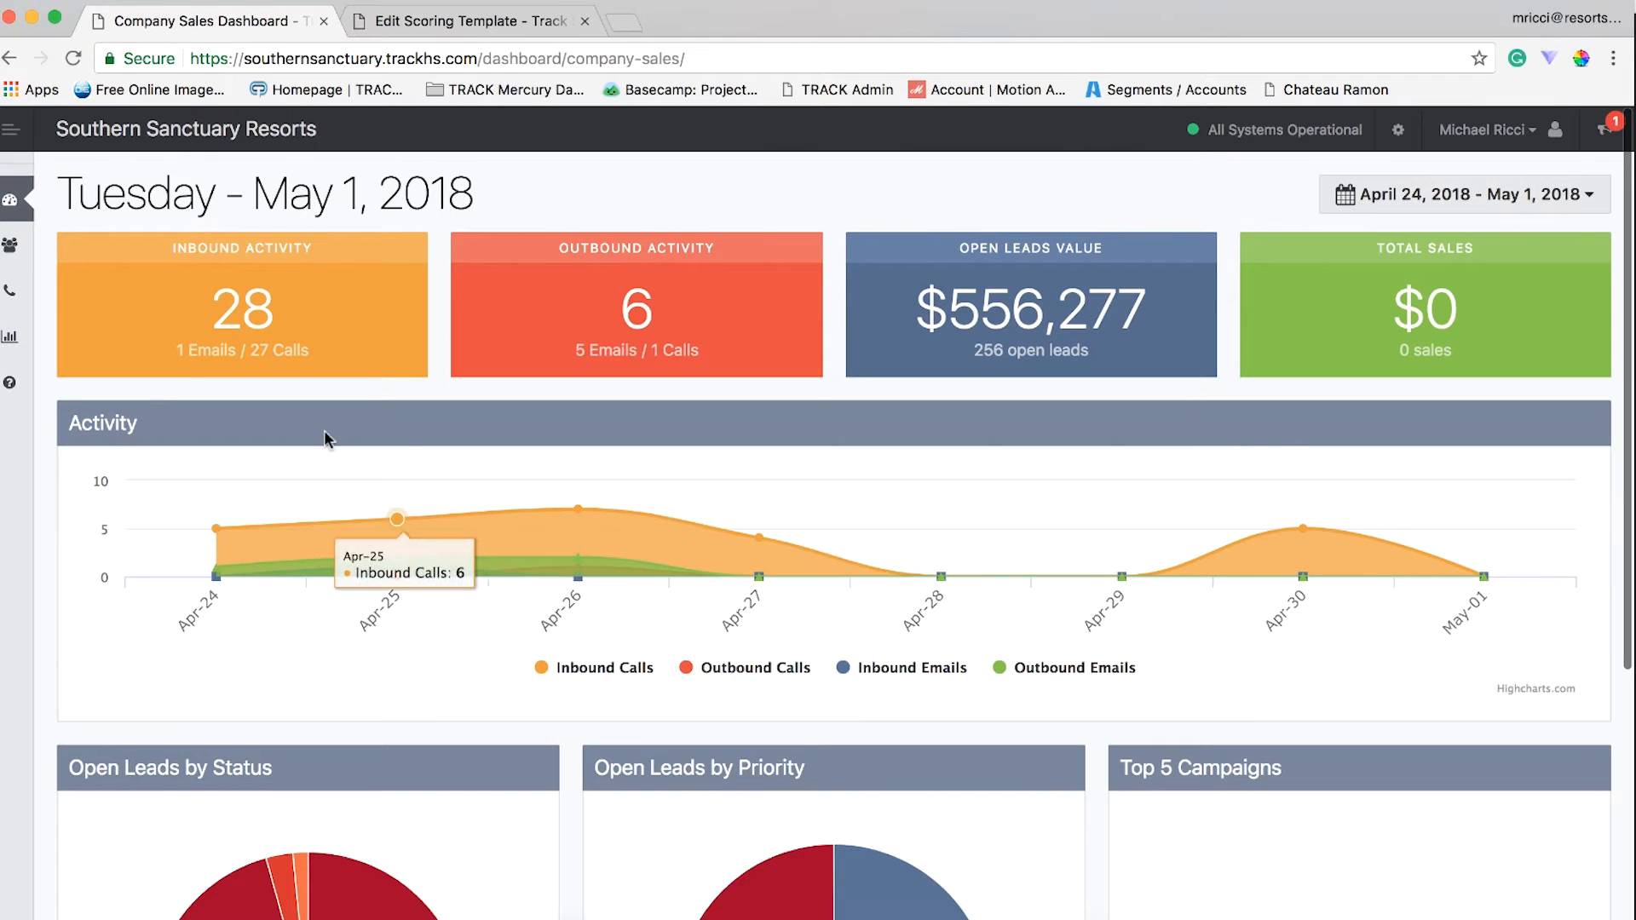
pyautogui.moveTo(17, 303)
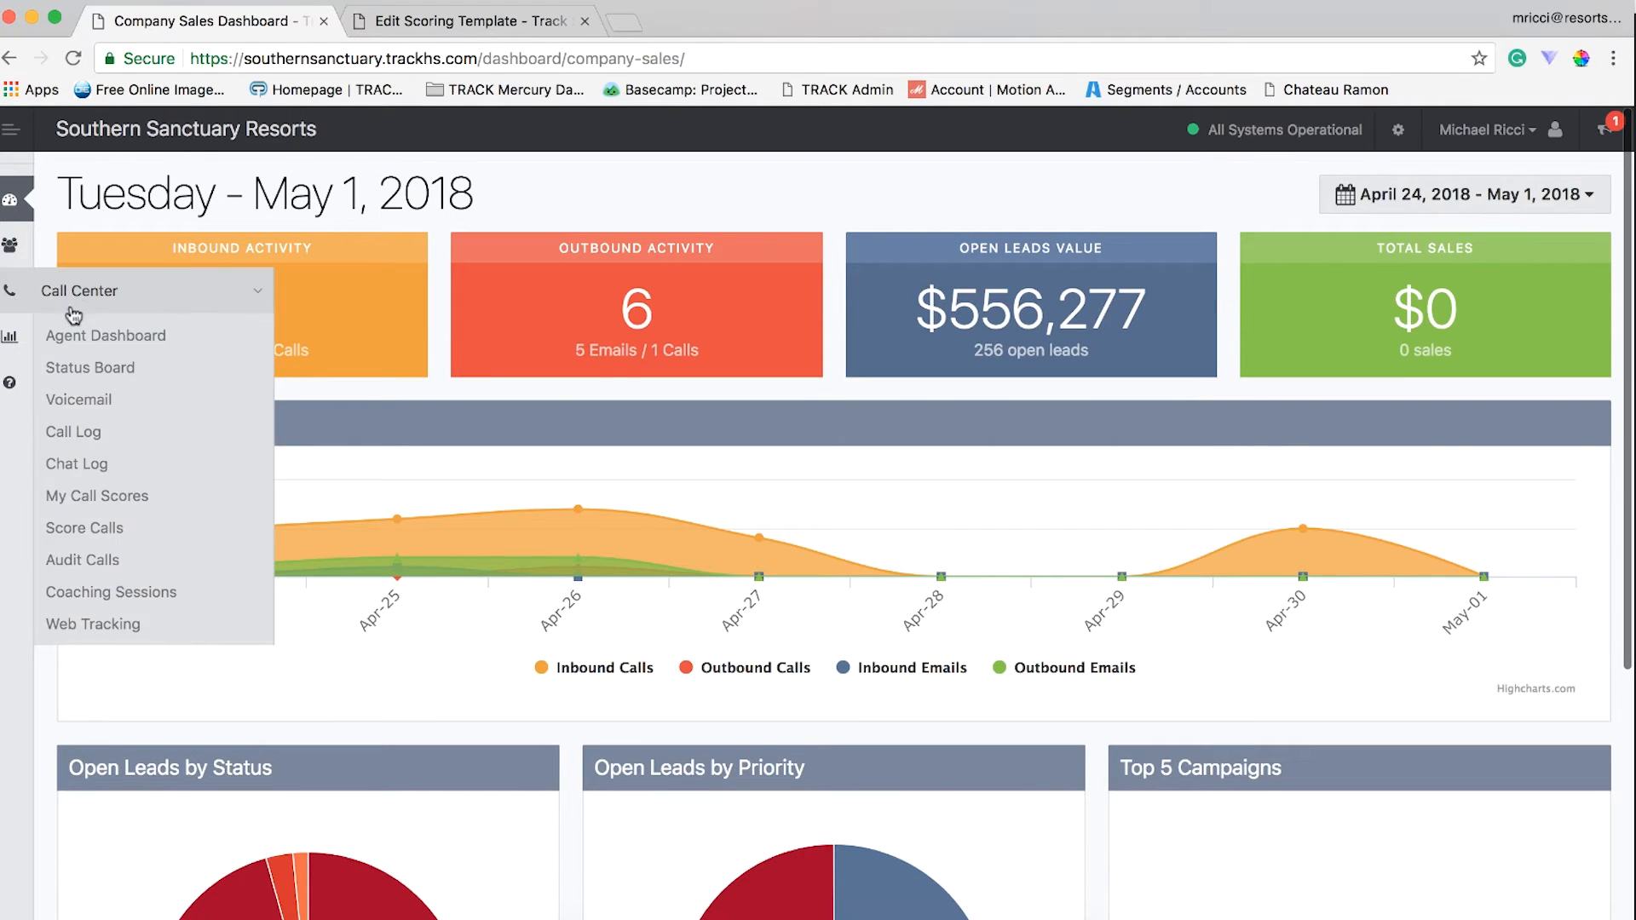
pyautogui.click(117, 530)
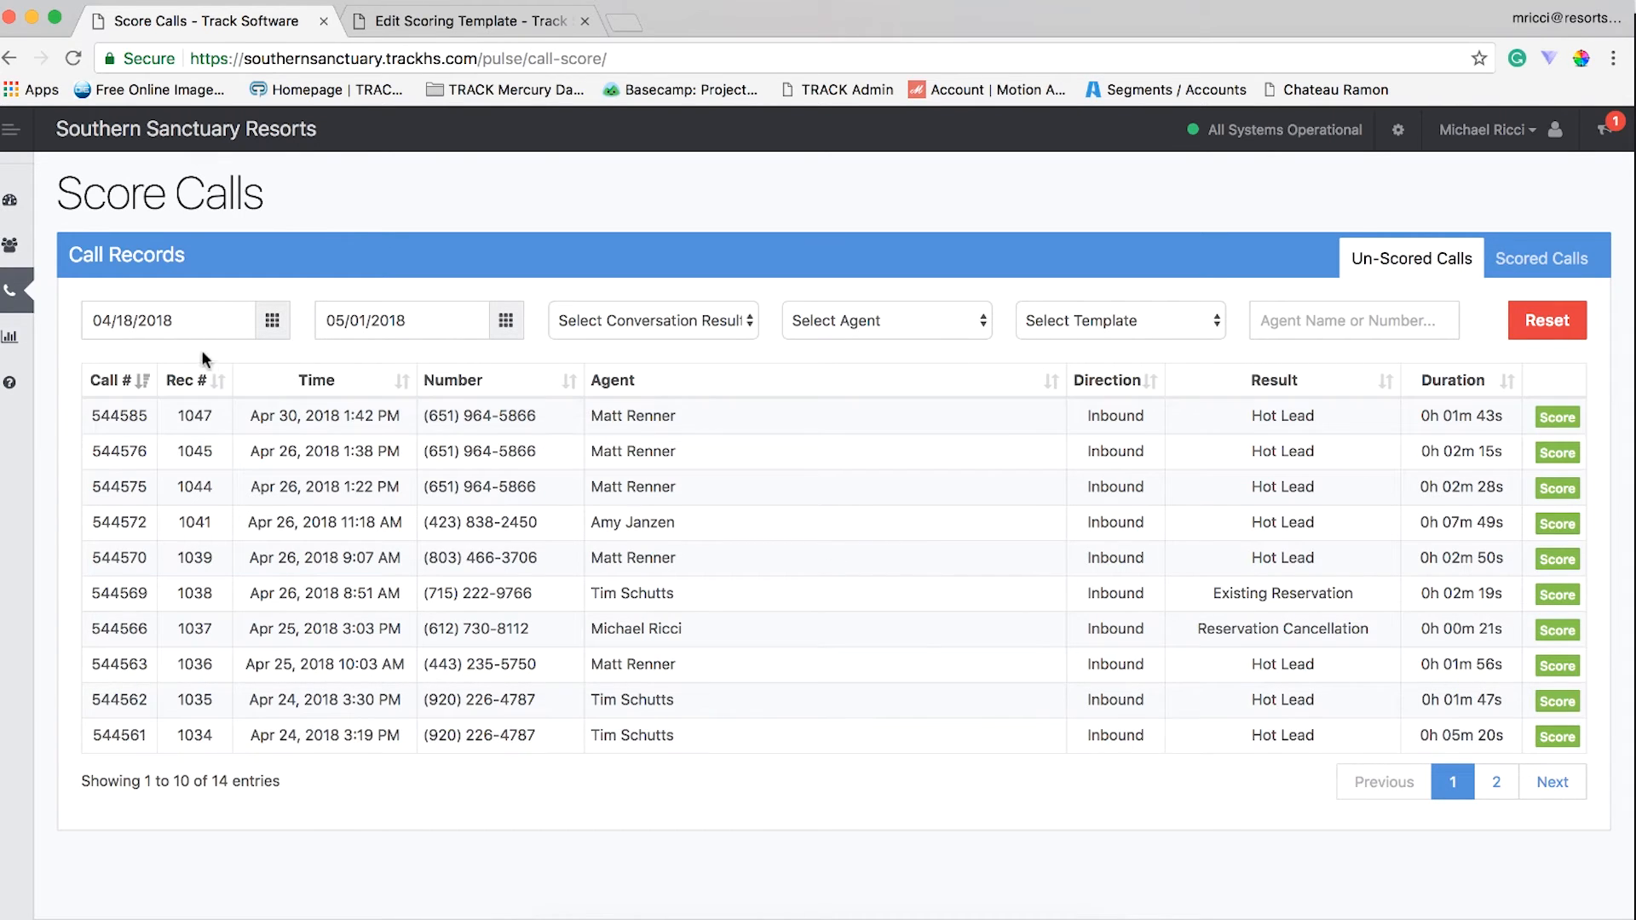
# - Choose the Southern Sanctuary Call Flow template as a filter for the un-scored call records
pyautogui.click(620, 311)
pyautogui.click(822, 315)
pyautogui.click(833, 316)
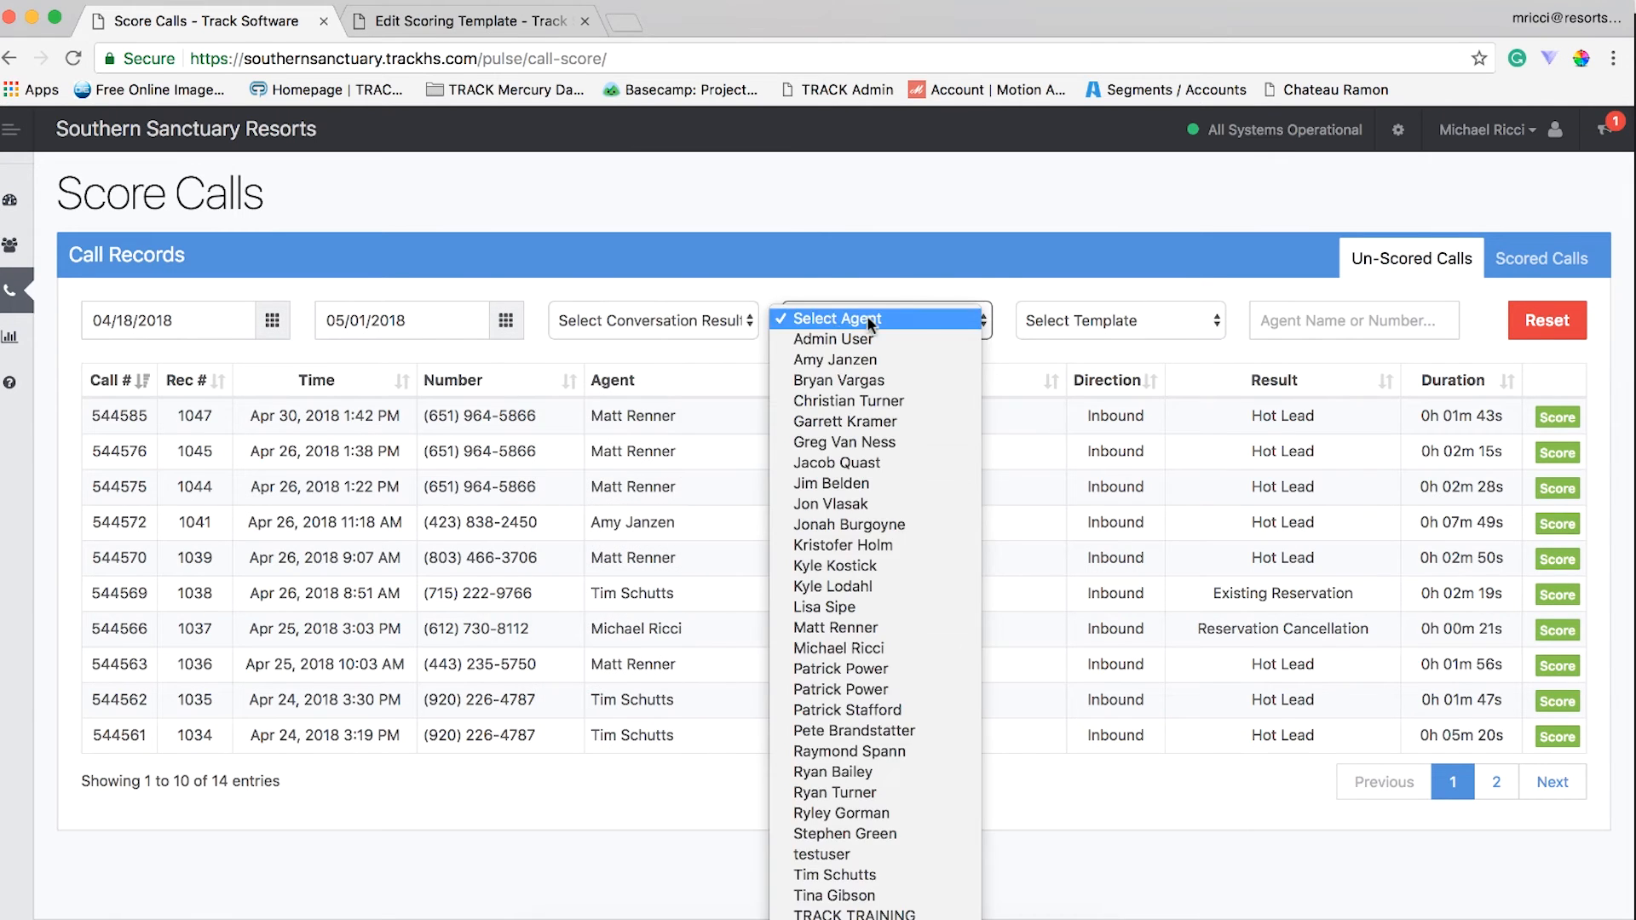
pyautogui.click(1076, 315)
pyautogui.click(1076, 314)
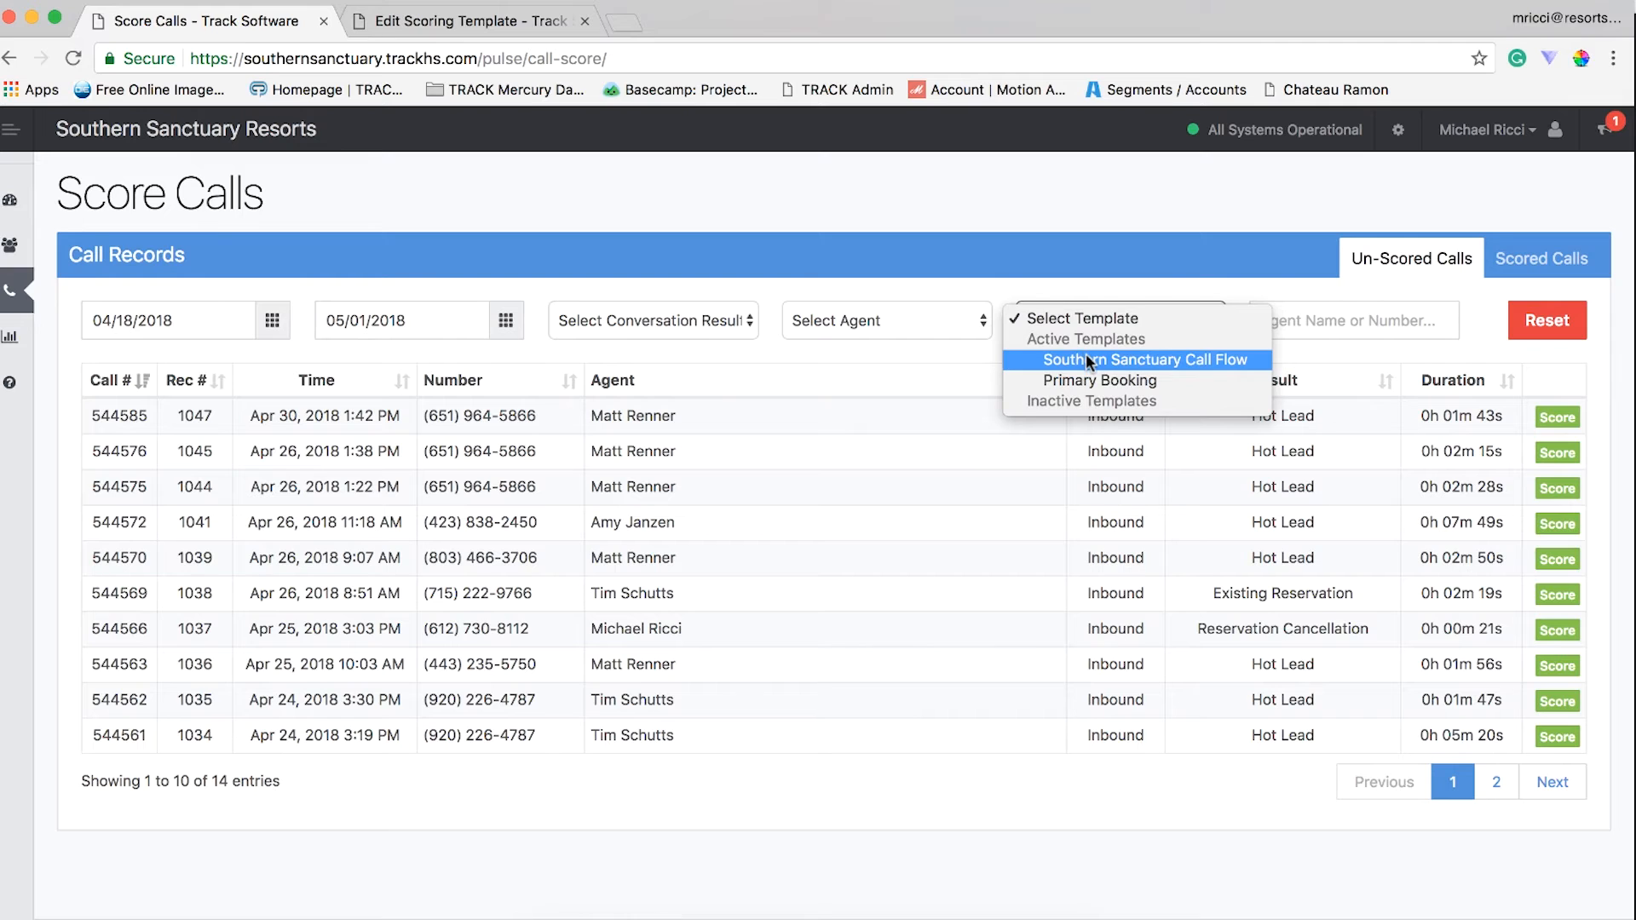
pyautogui.click(1087, 356)
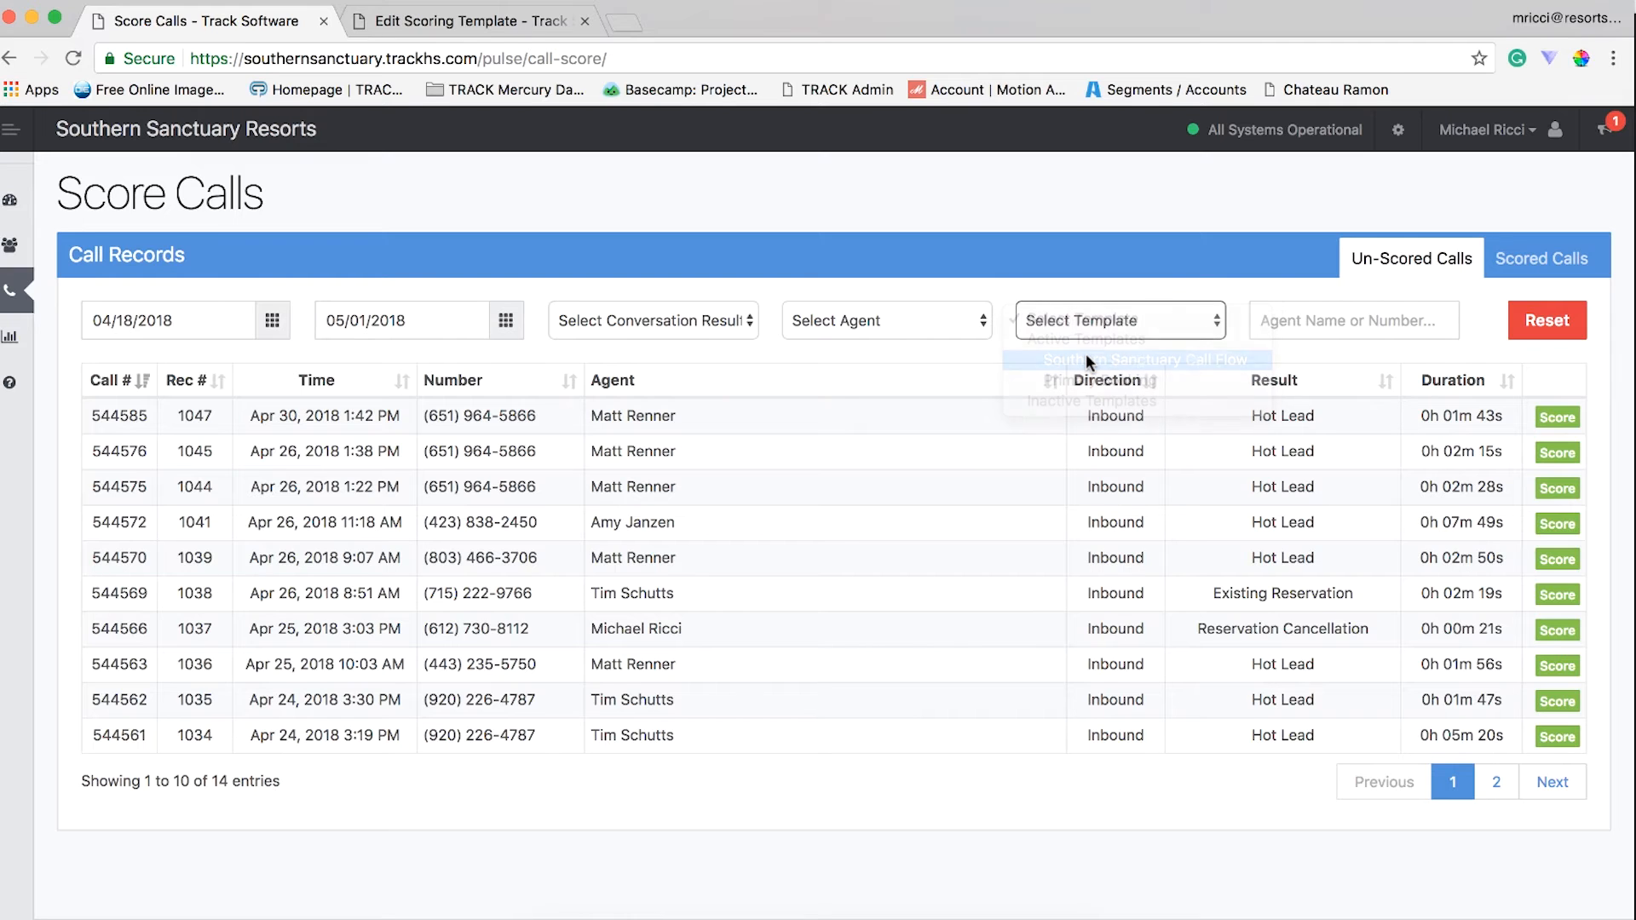
# - Filter the un-scored calls by the chosen agent and the Hot Lead result, and open the 0h 05m 20s call for scoring
pyautogui.click(879, 320)
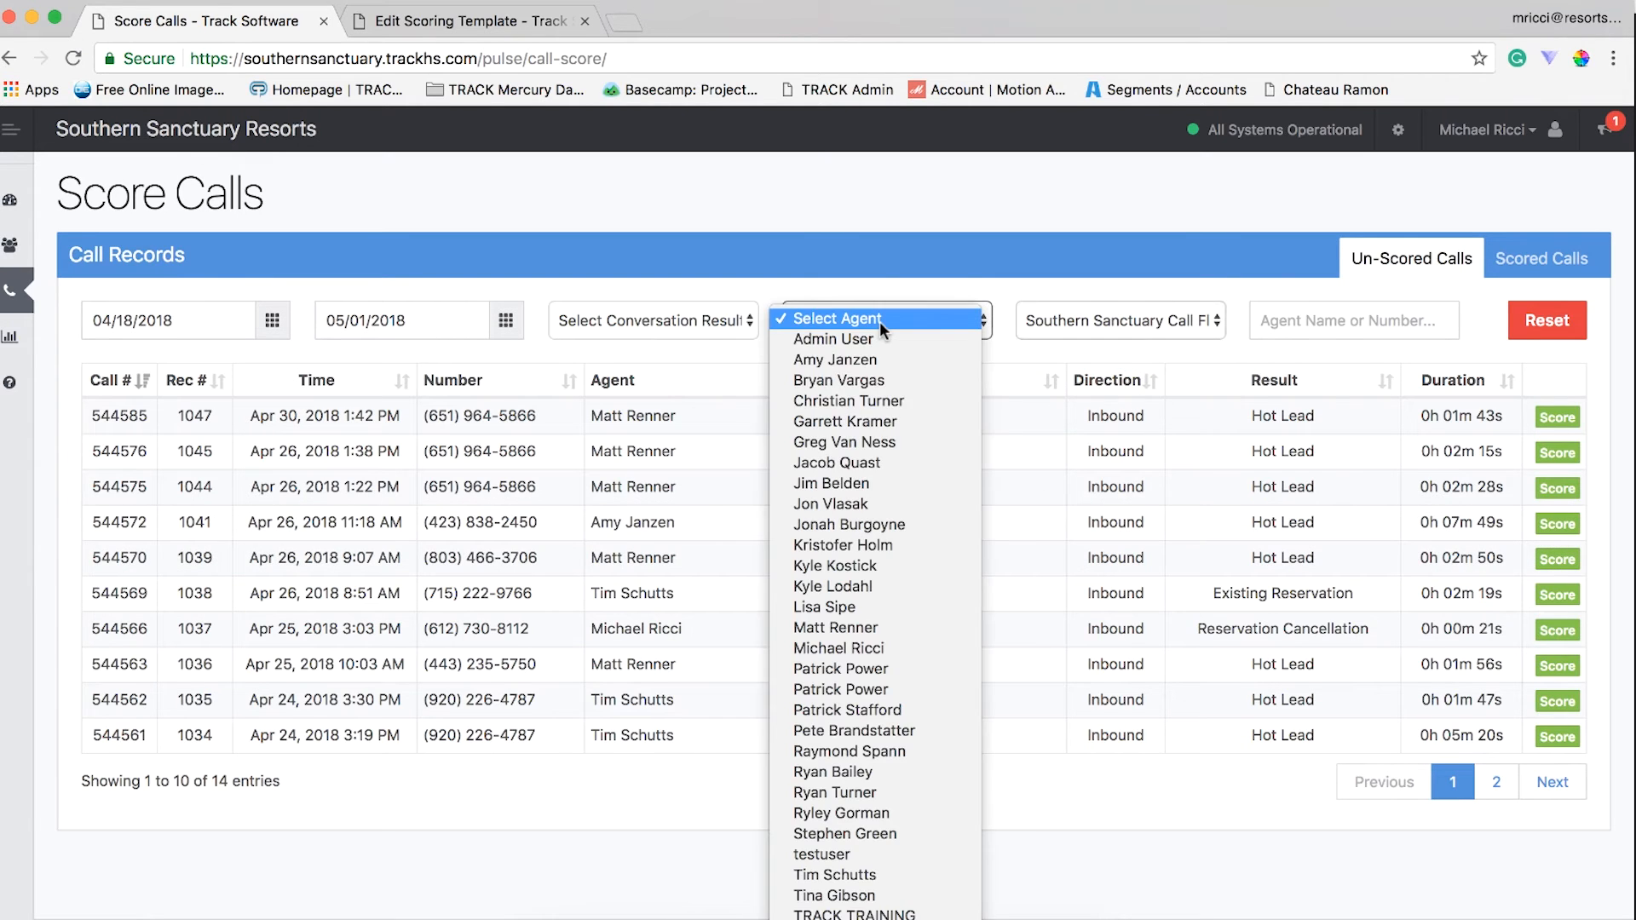
pyautogui.click(872, 878)
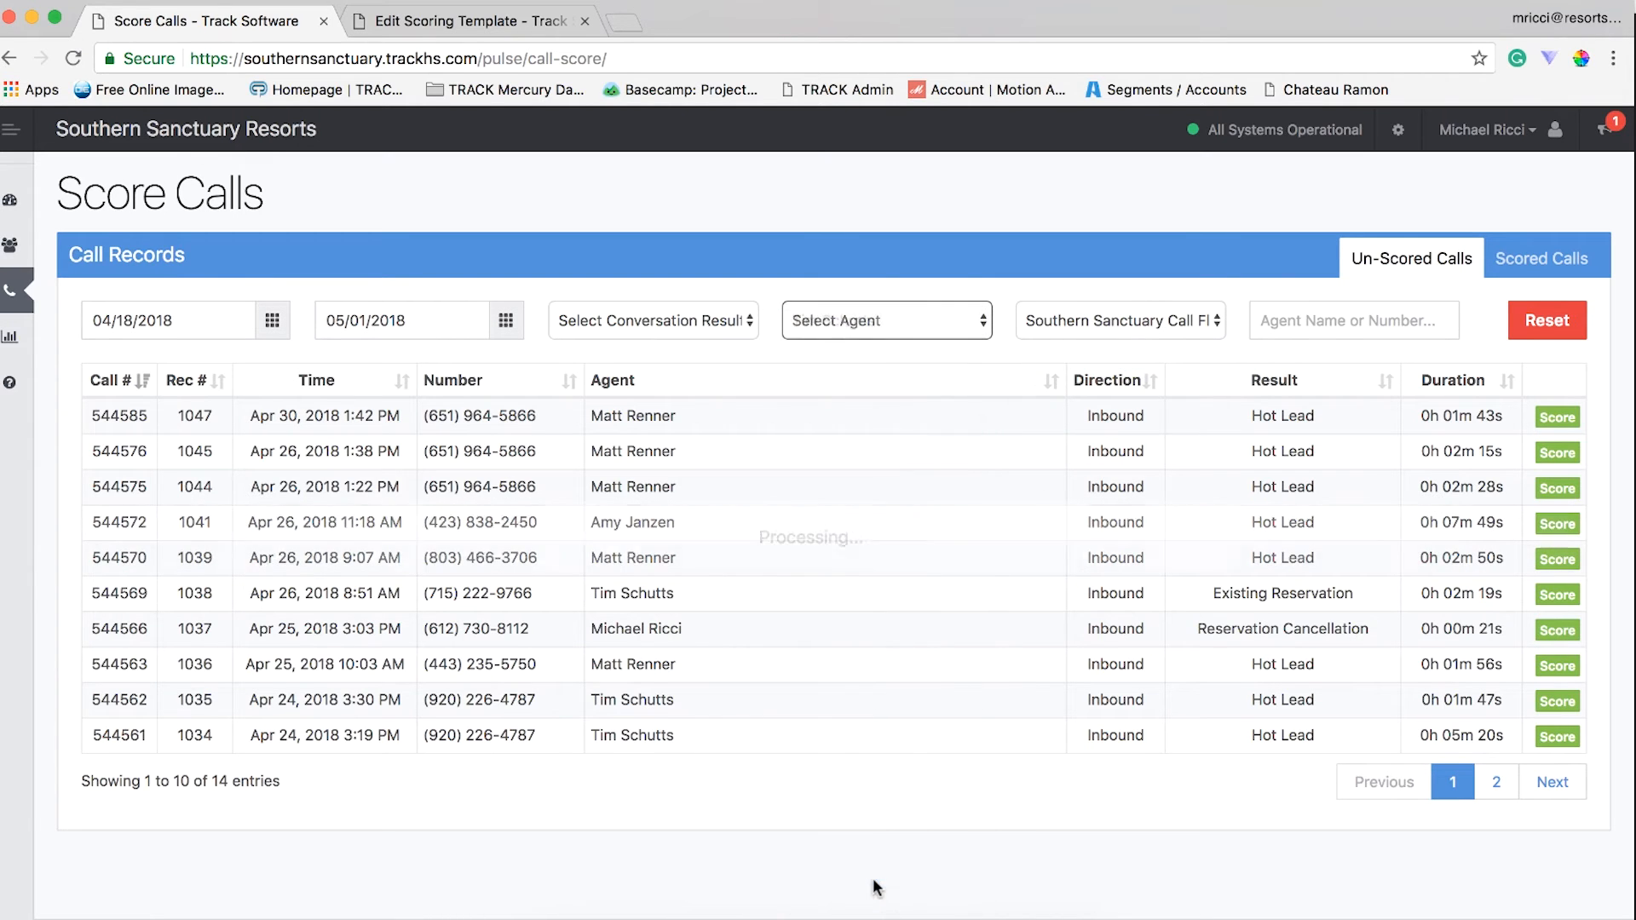
pyautogui.click(713, 320)
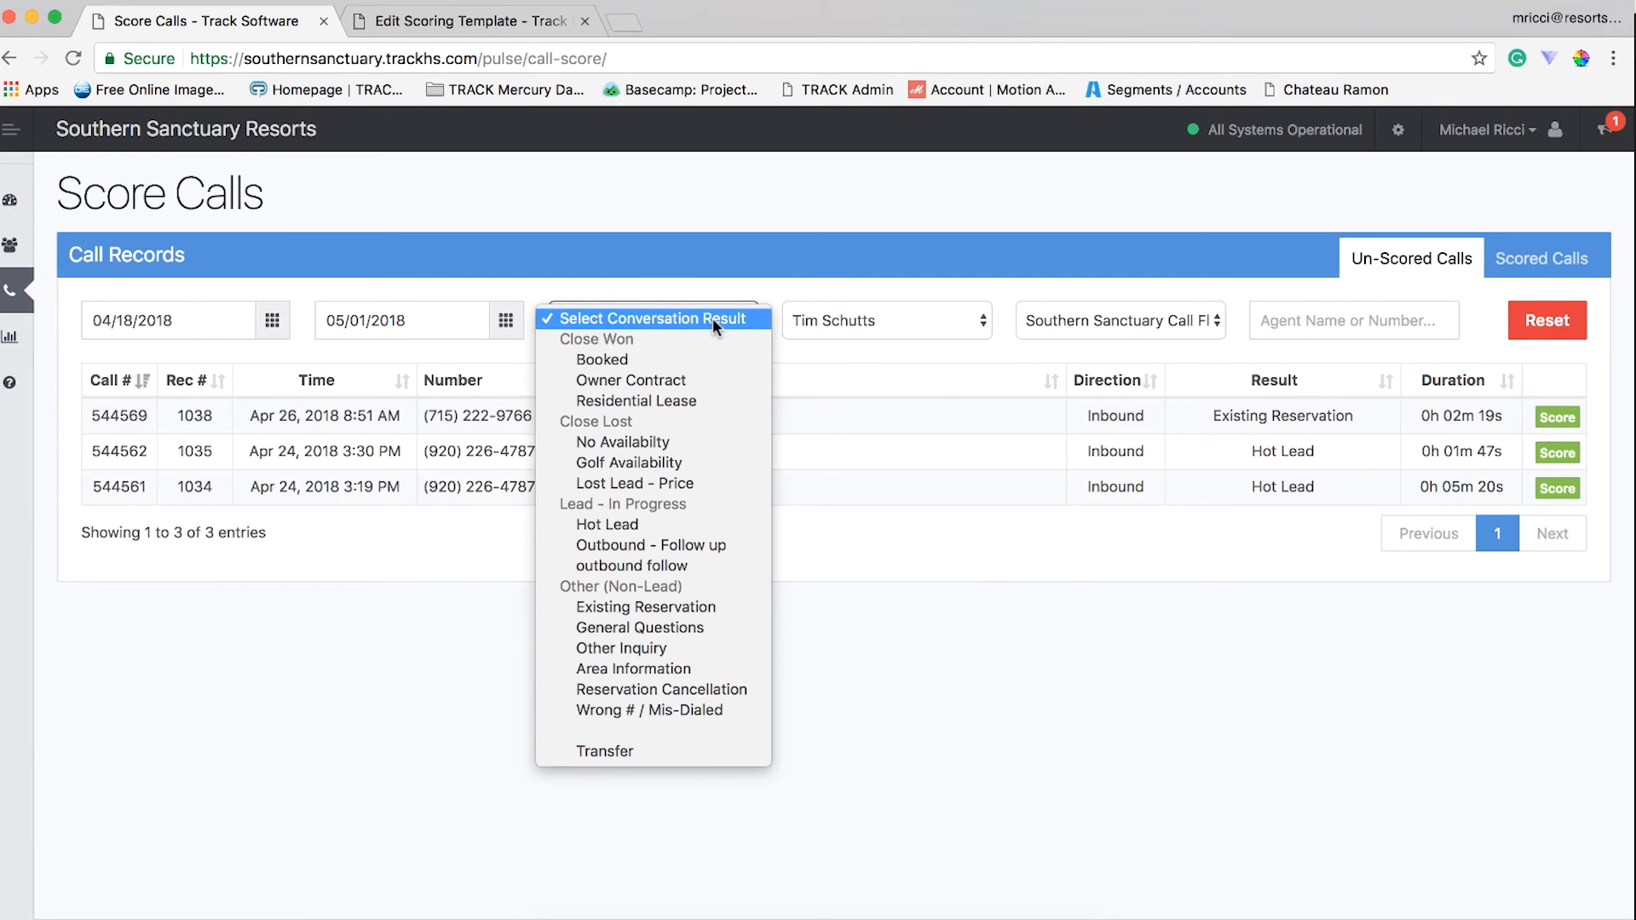
pyautogui.click(703, 521)
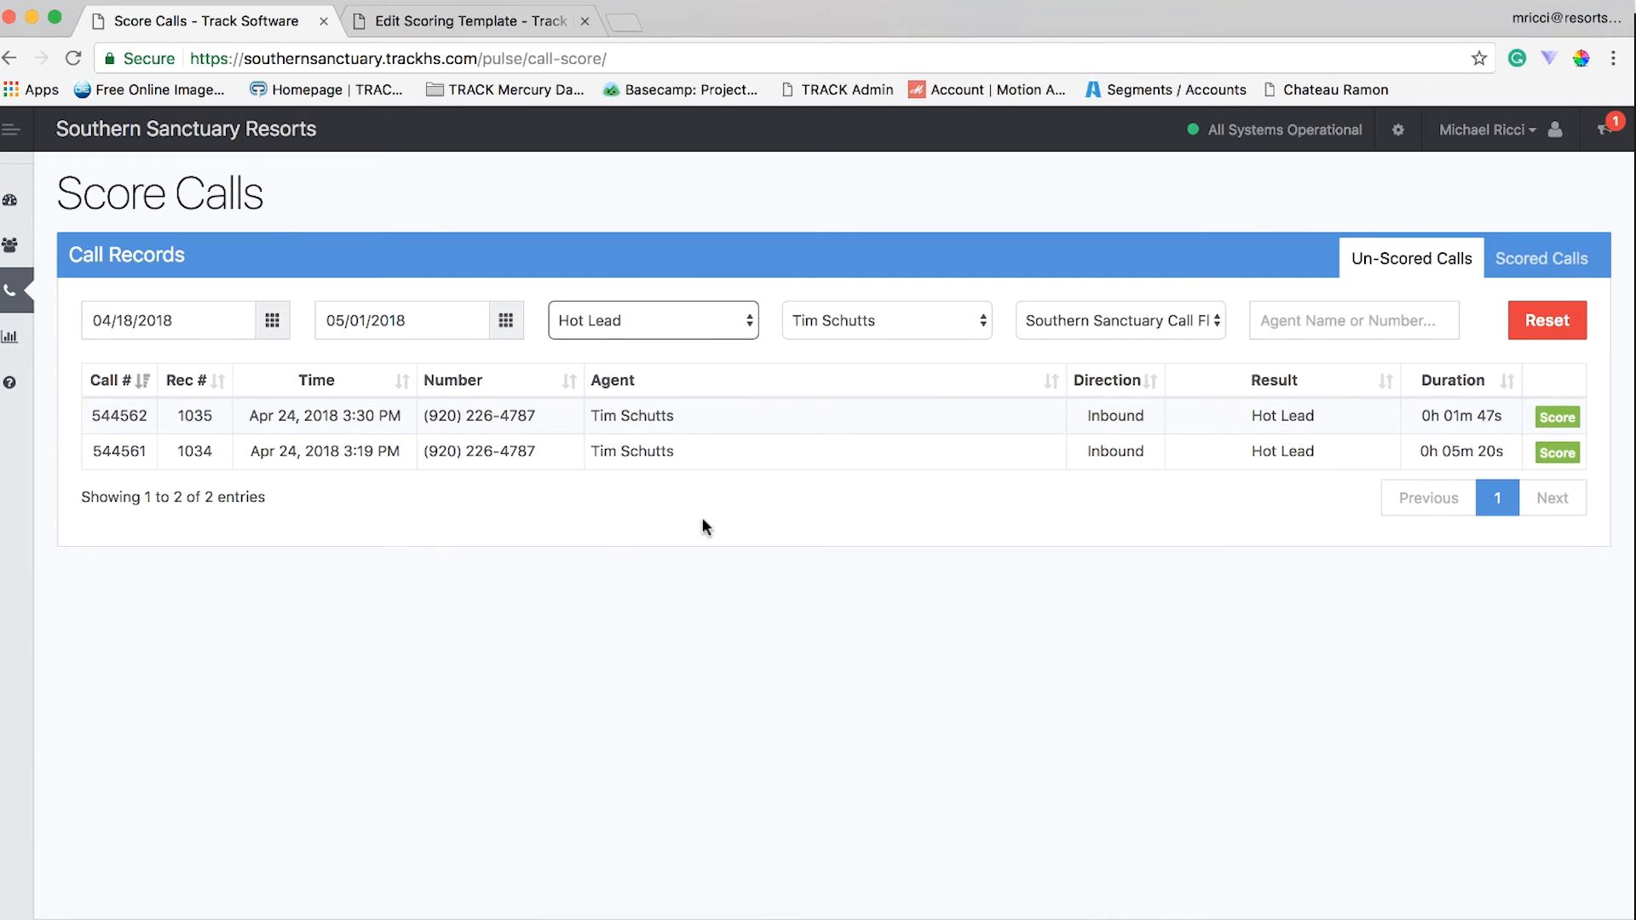
pyautogui.click(1554, 459)
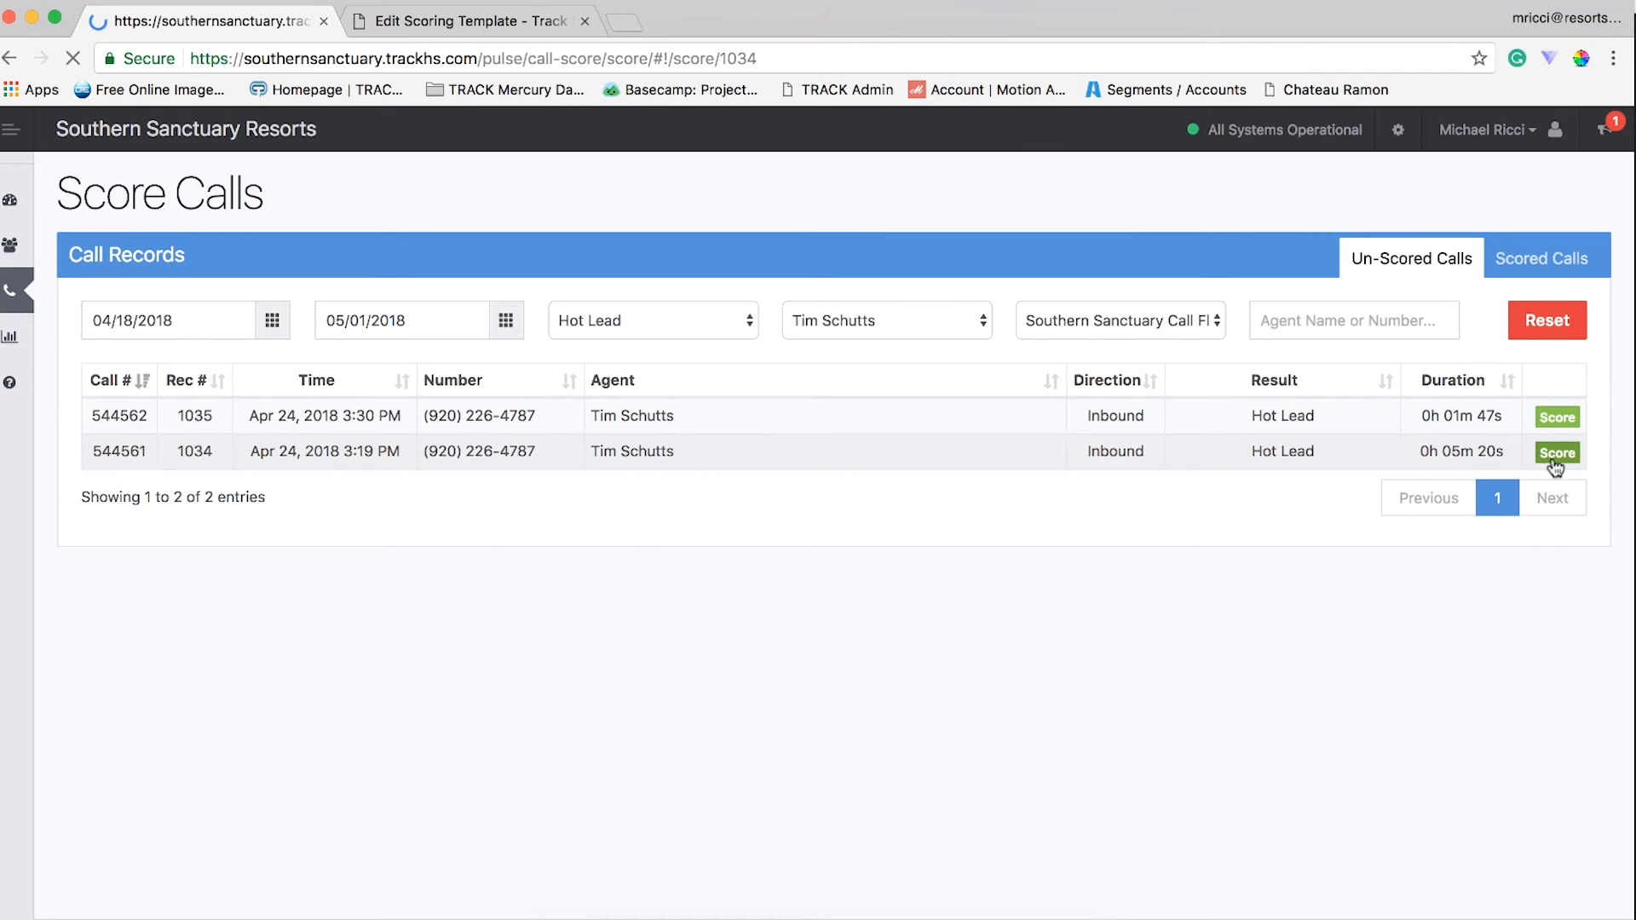
# - Examine the metrics of the Southern Sanctuary Call Flow scoring template and return to the call's scoring page
pyautogui.click(493, 22)
pyautogui.scroll(-3, 660, 535)
pyautogui.scroll(2, 659, 535)
pyautogui.scroll(2, 660, 528)
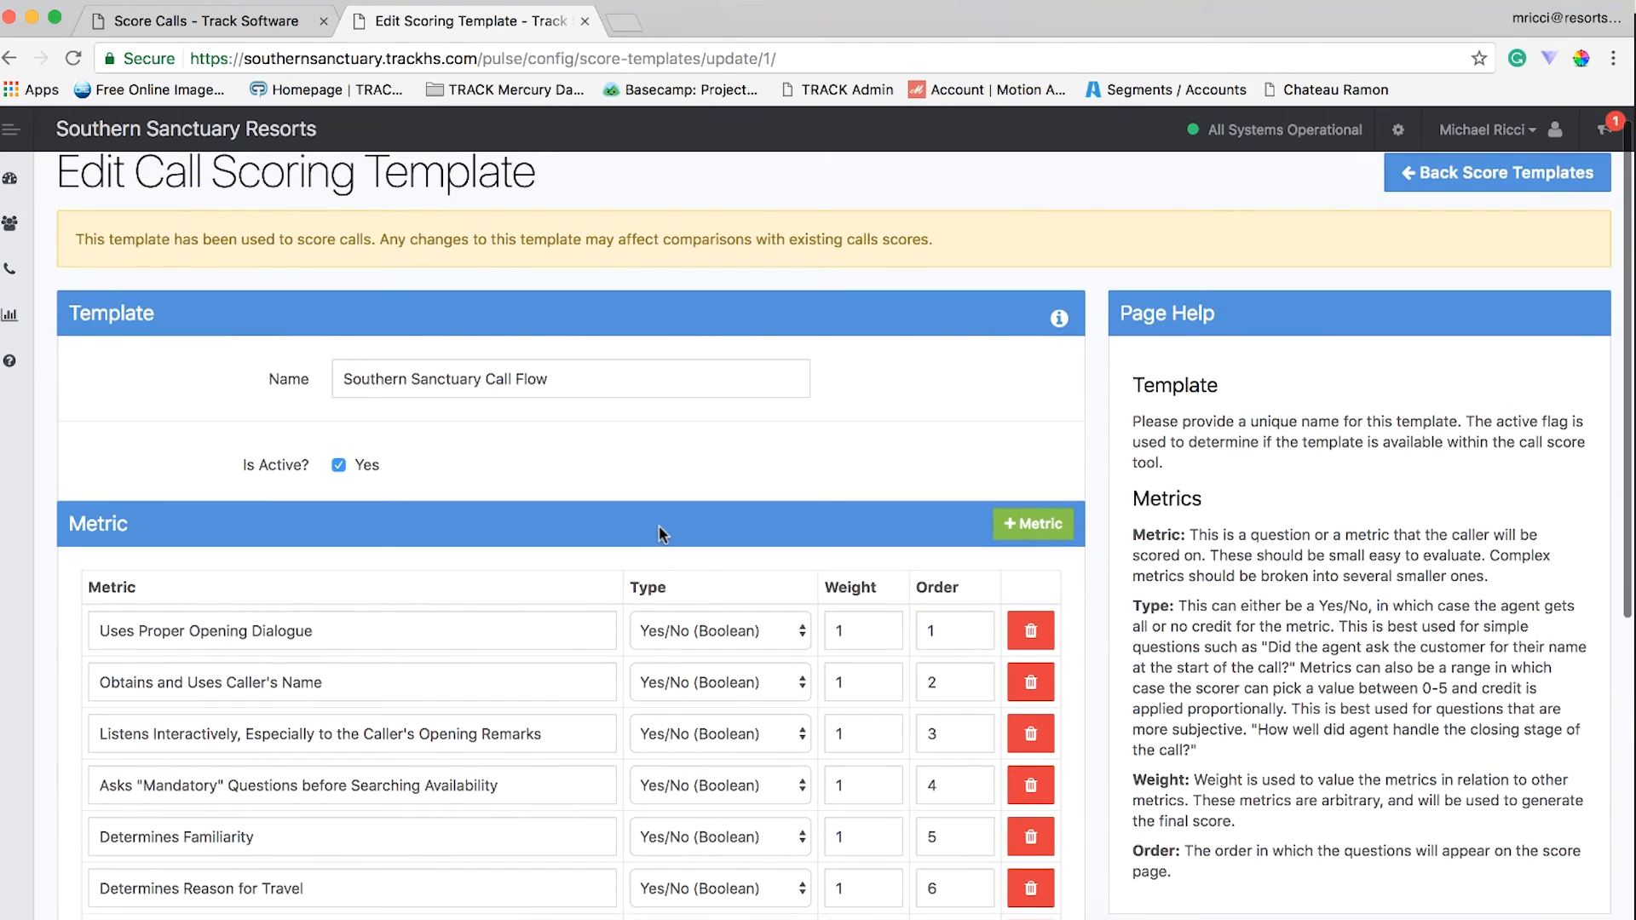
pyautogui.click(246, 23)
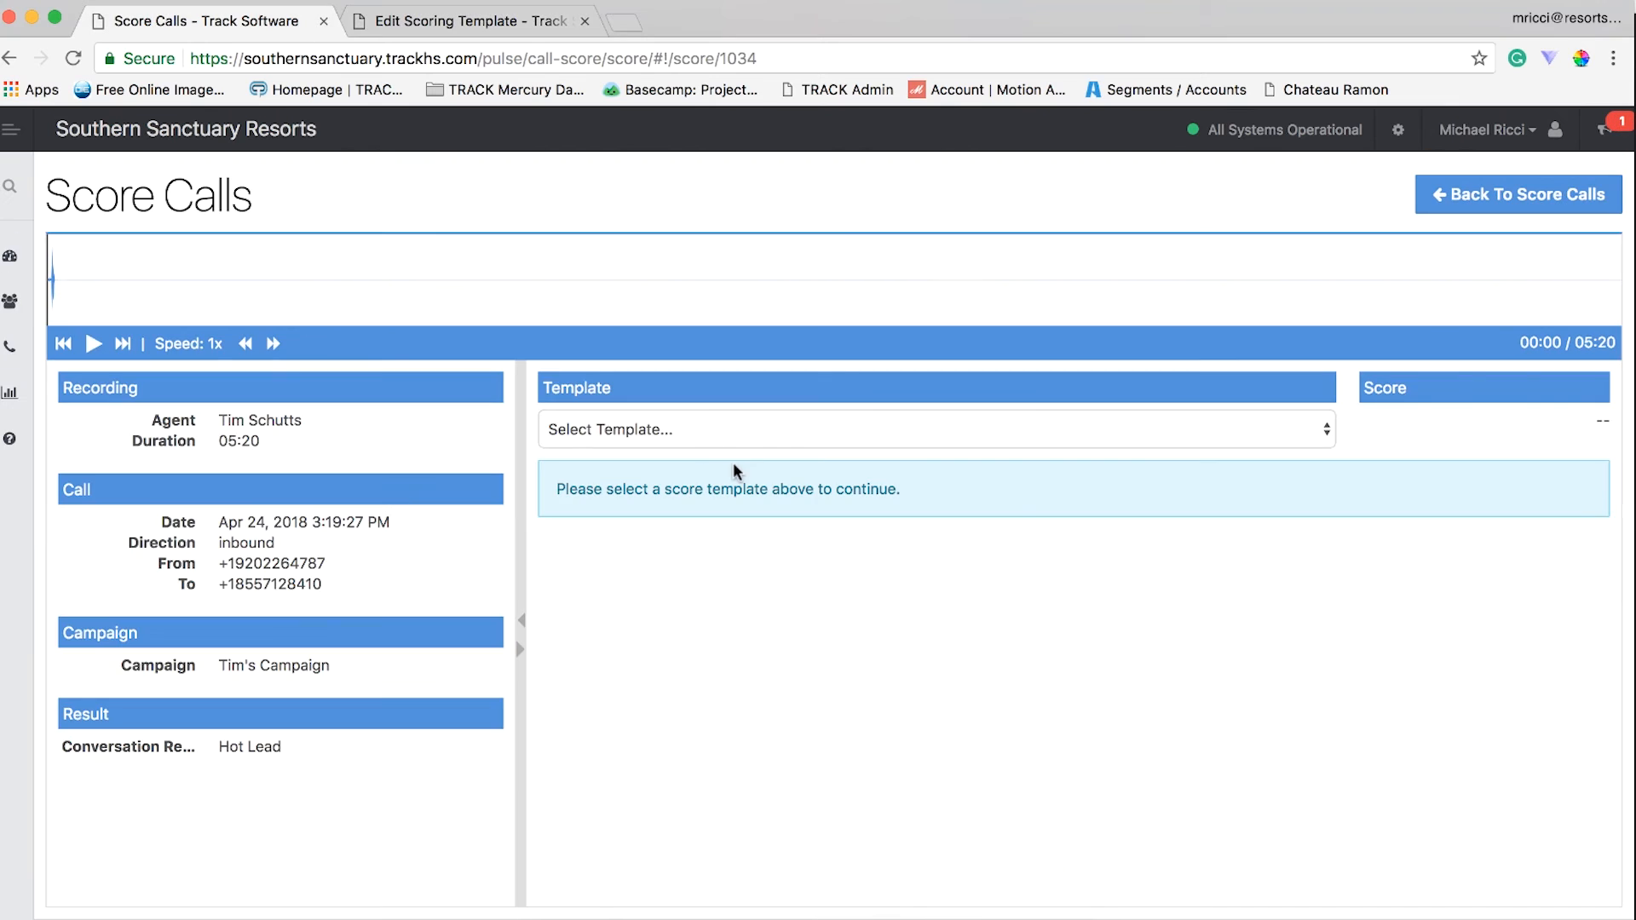
# - Choose Southern Sanctuary Call Flow as the template for scoring the 05:20 call
pyautogui.moveTo(260, 440); pyautogui.dragTo(220, 439)
pyautogui.click(600, 428)
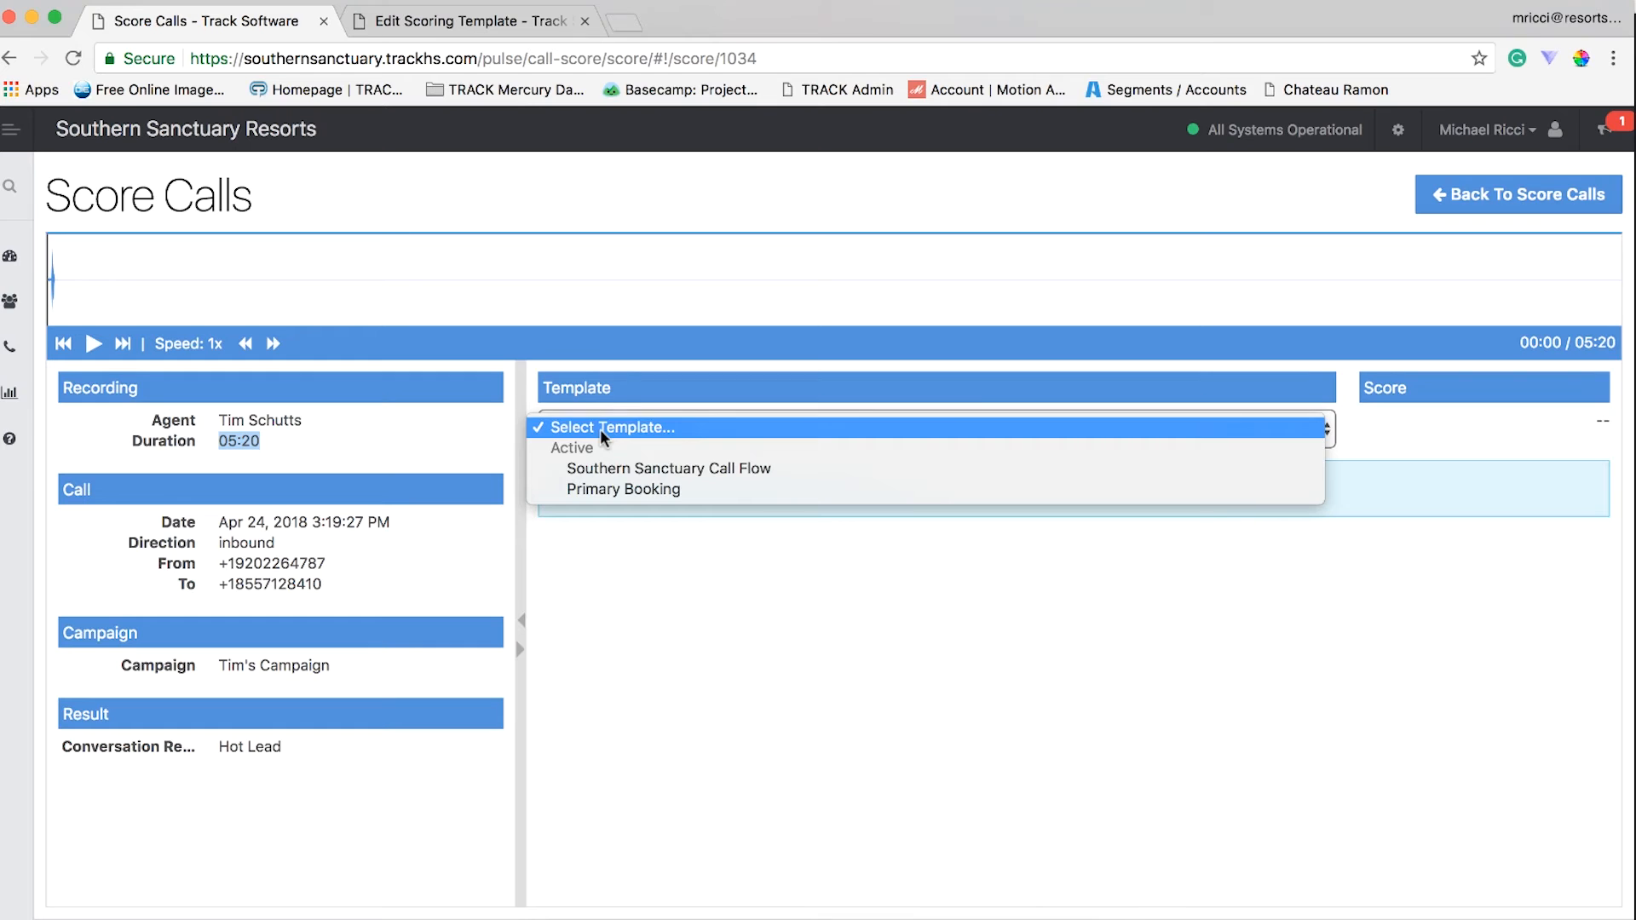
pyautogui.click(628, 468)
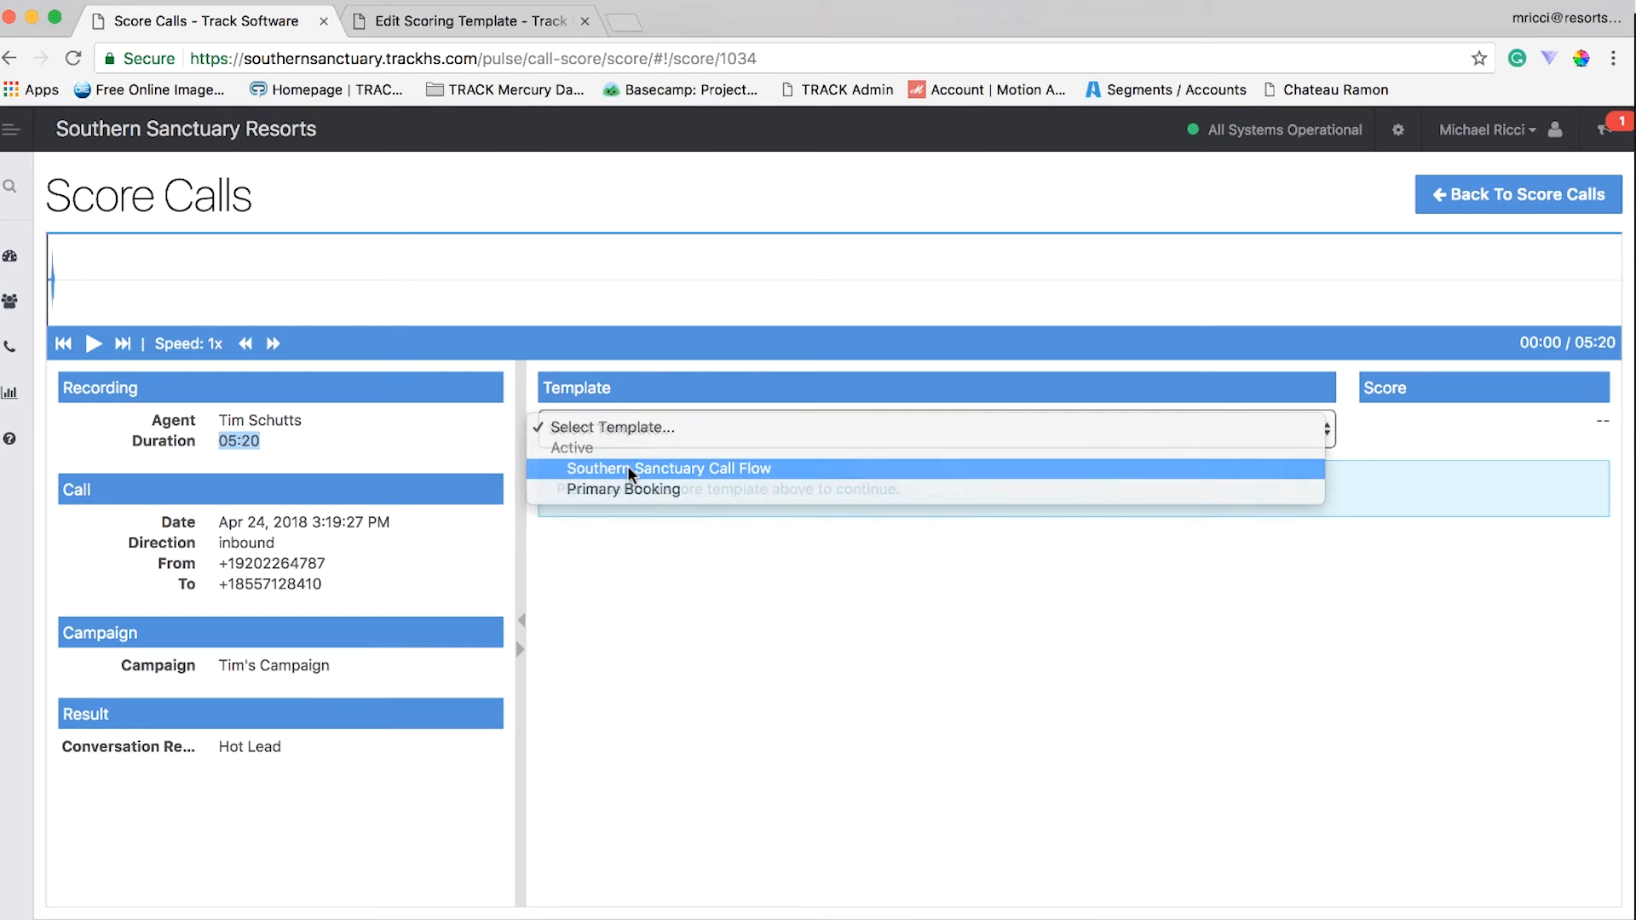
# - Set the playback speed of the call recording to 1.5x
pyautogui.click(272, 343)
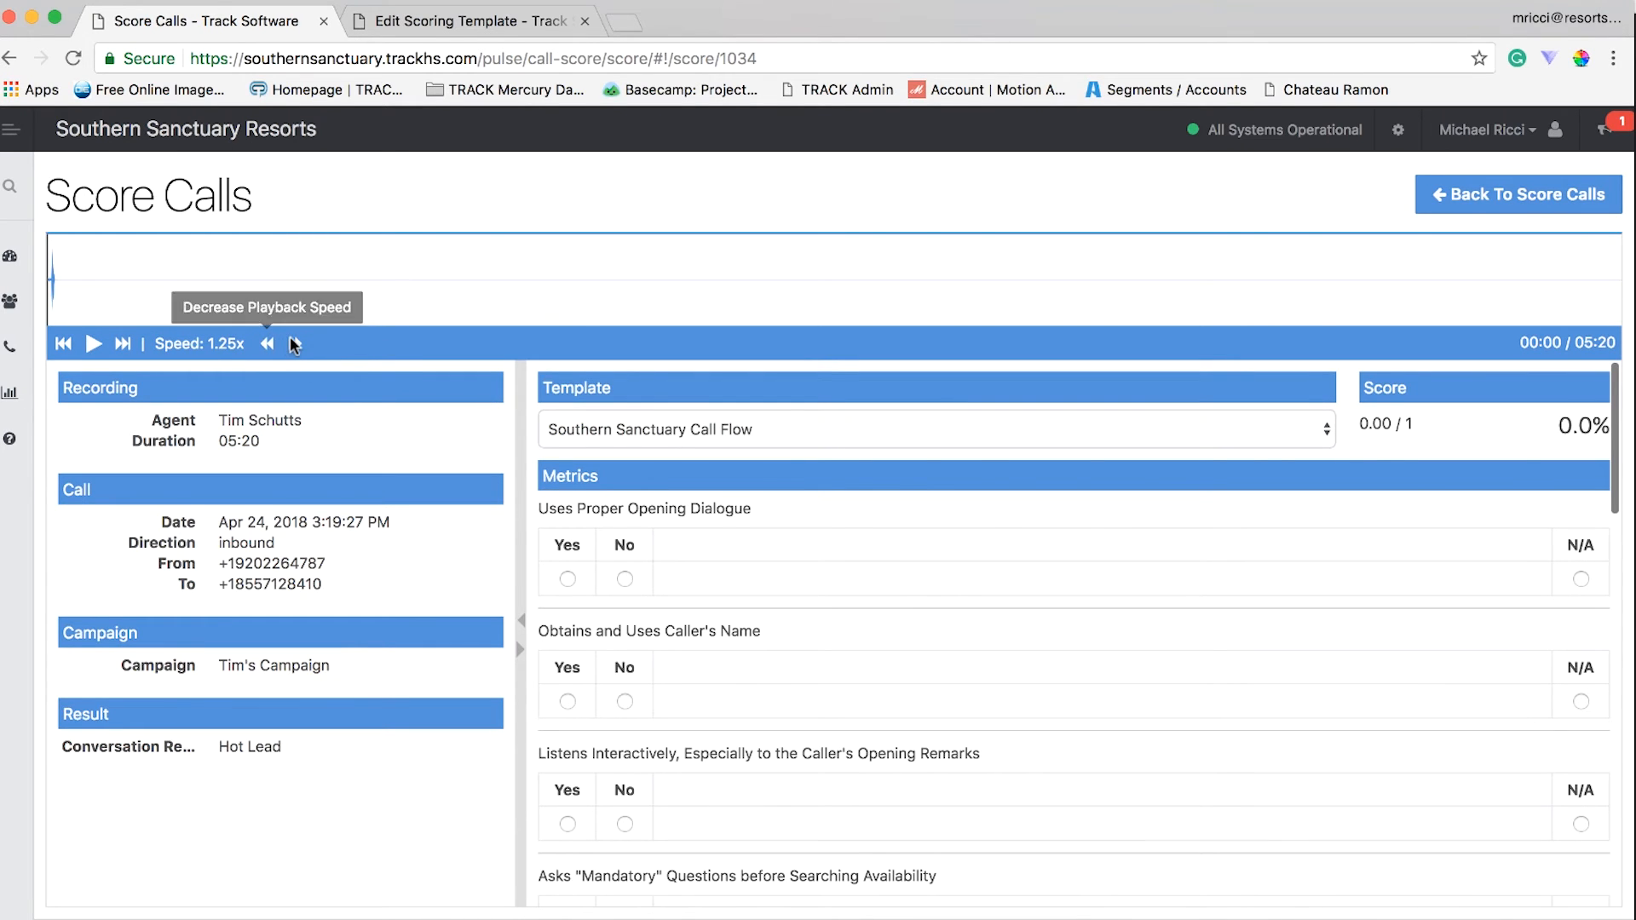
pyautogui.click(289, 343)
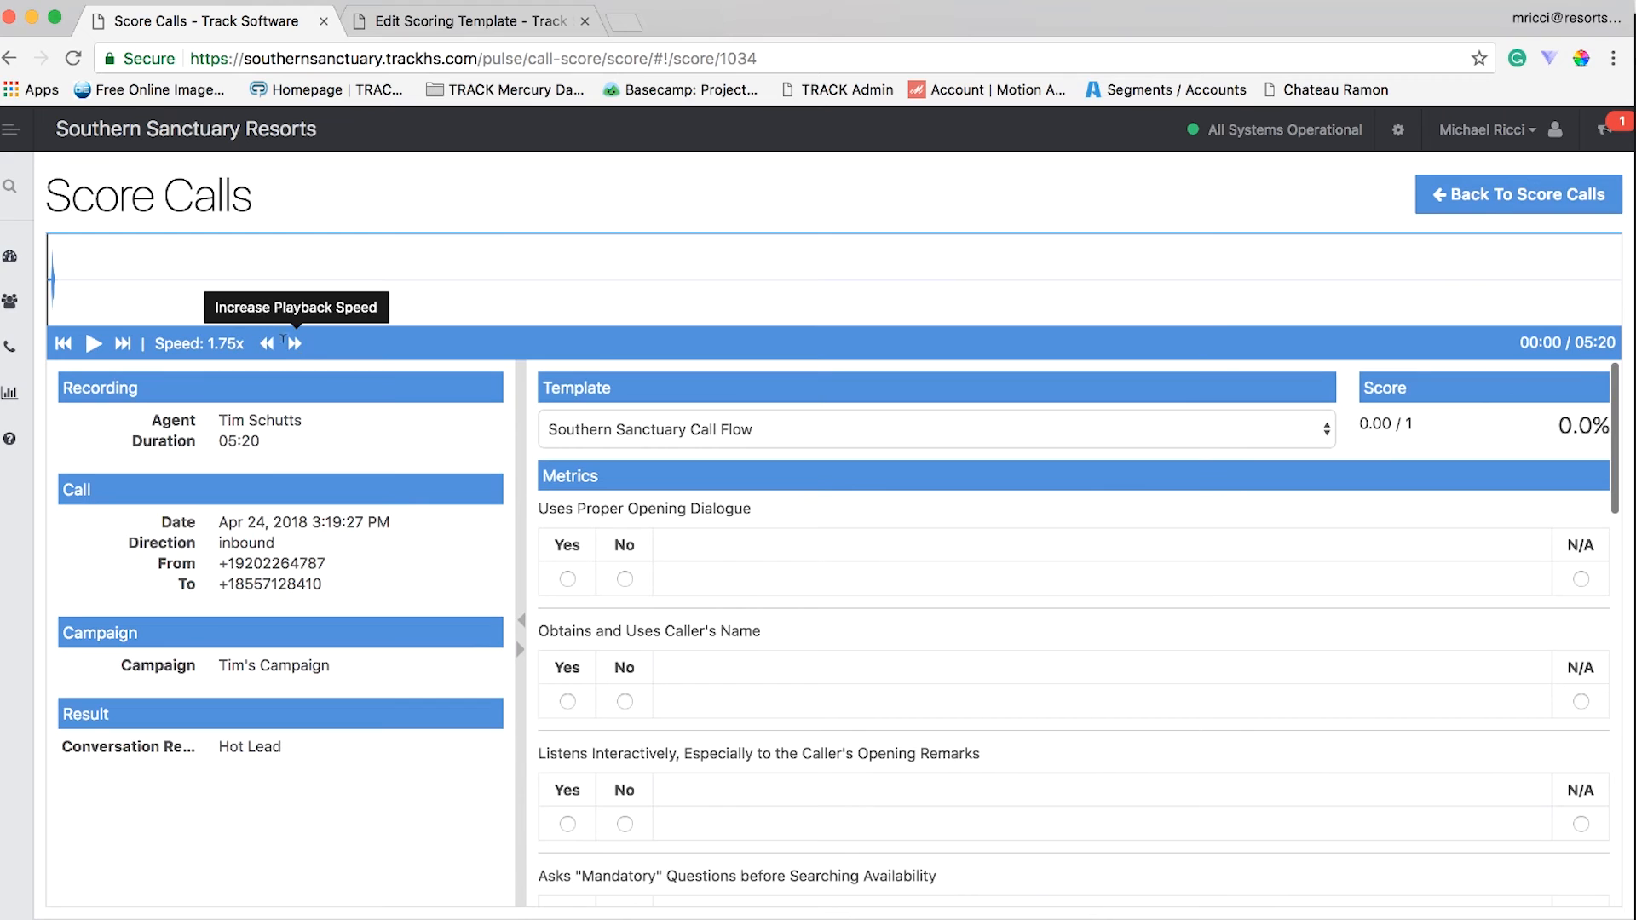
pyautogui.click(268, 343)
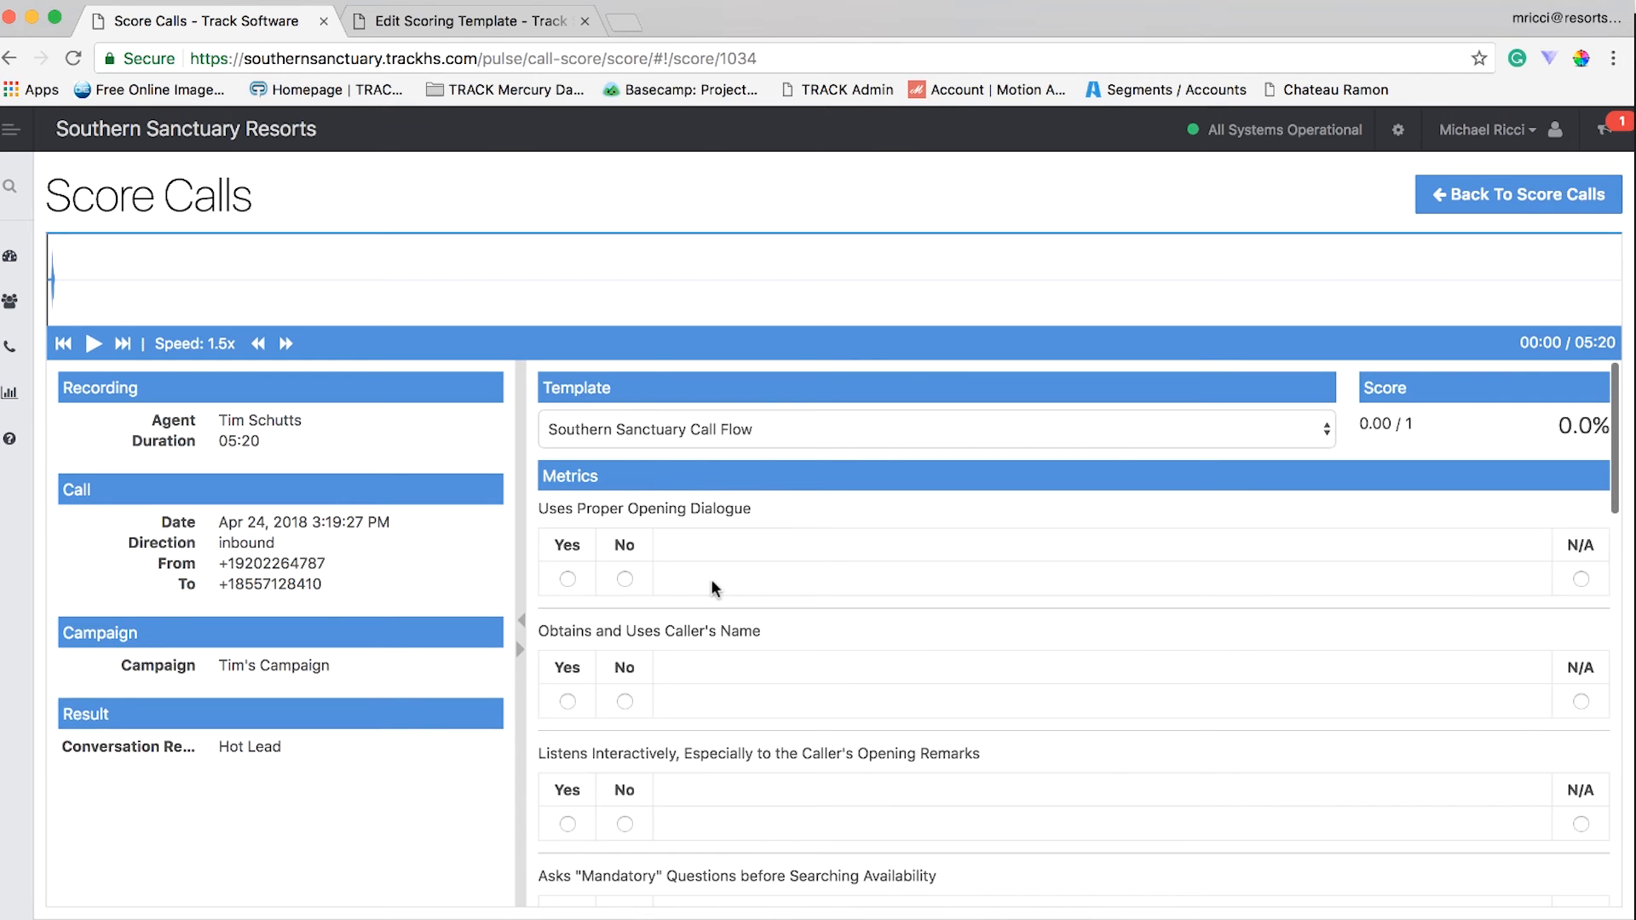
# - Mark the Determines Reason for Travel metric as N/A
pyautogui.scroll(-1, 711, 584)
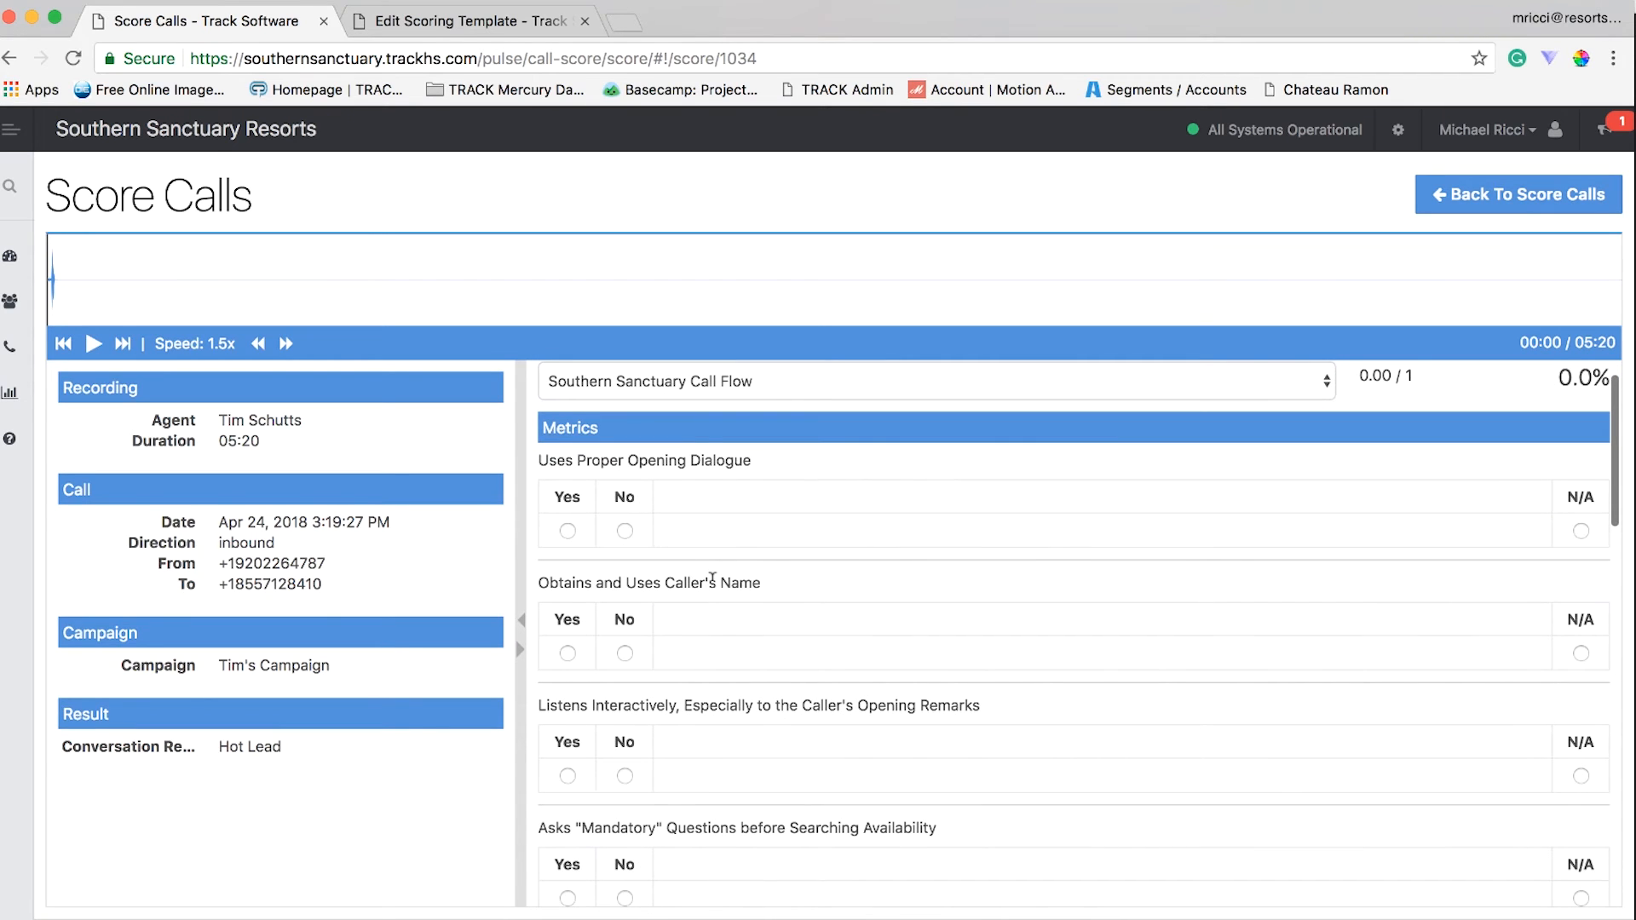
pyautogui.scroll(-3, 713, 578)
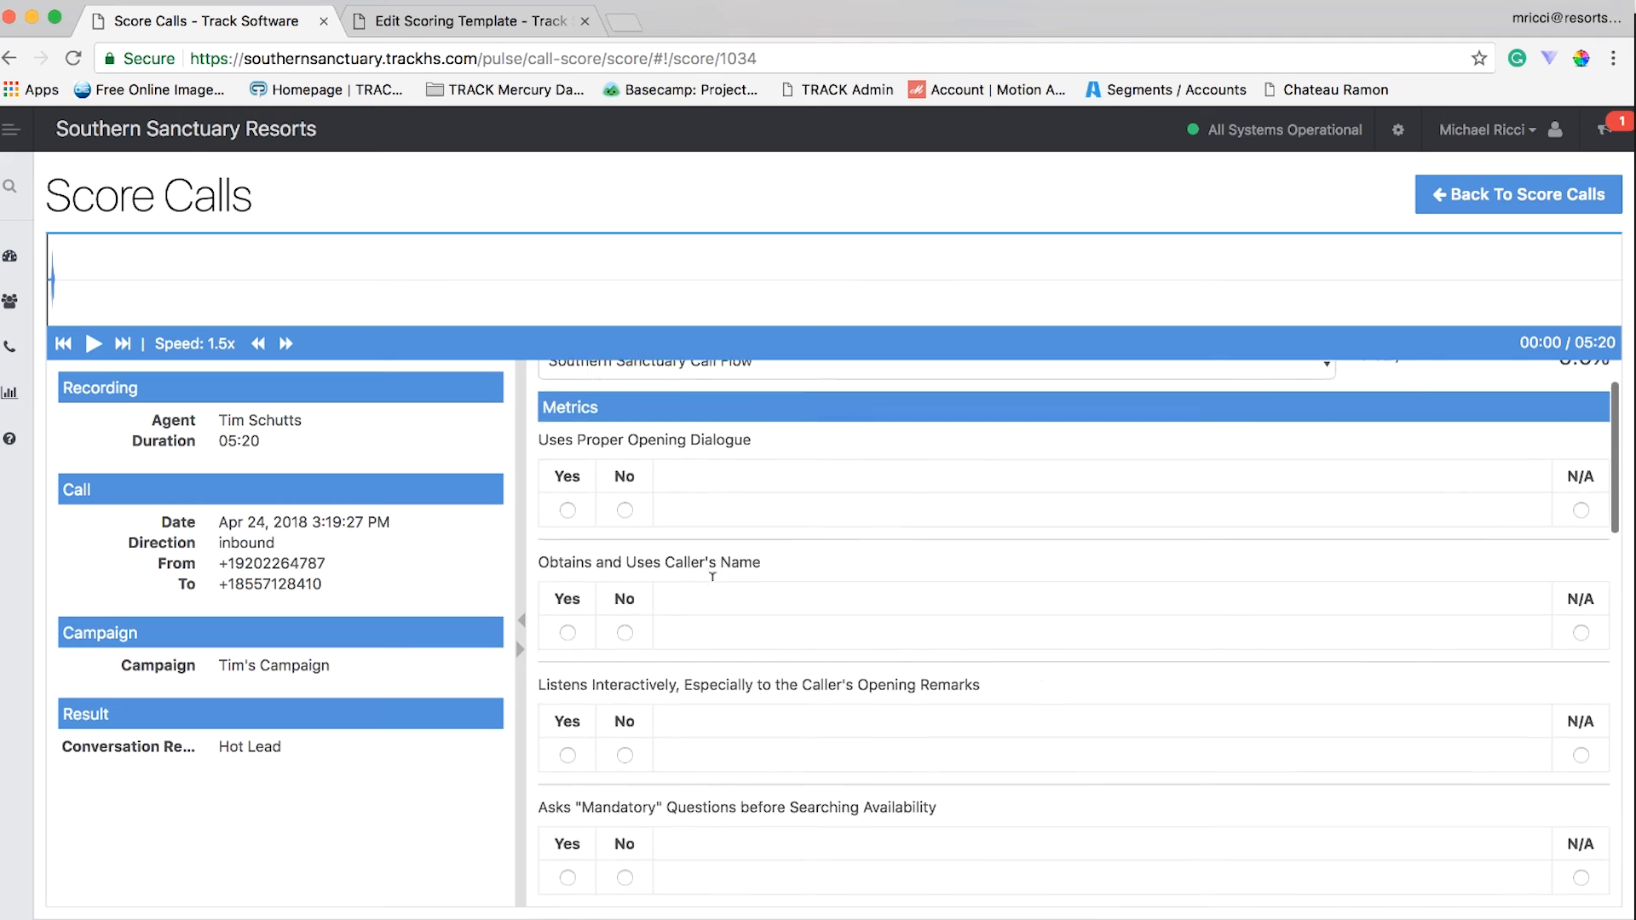
pyautogui.scroll(-3, 713, 579)
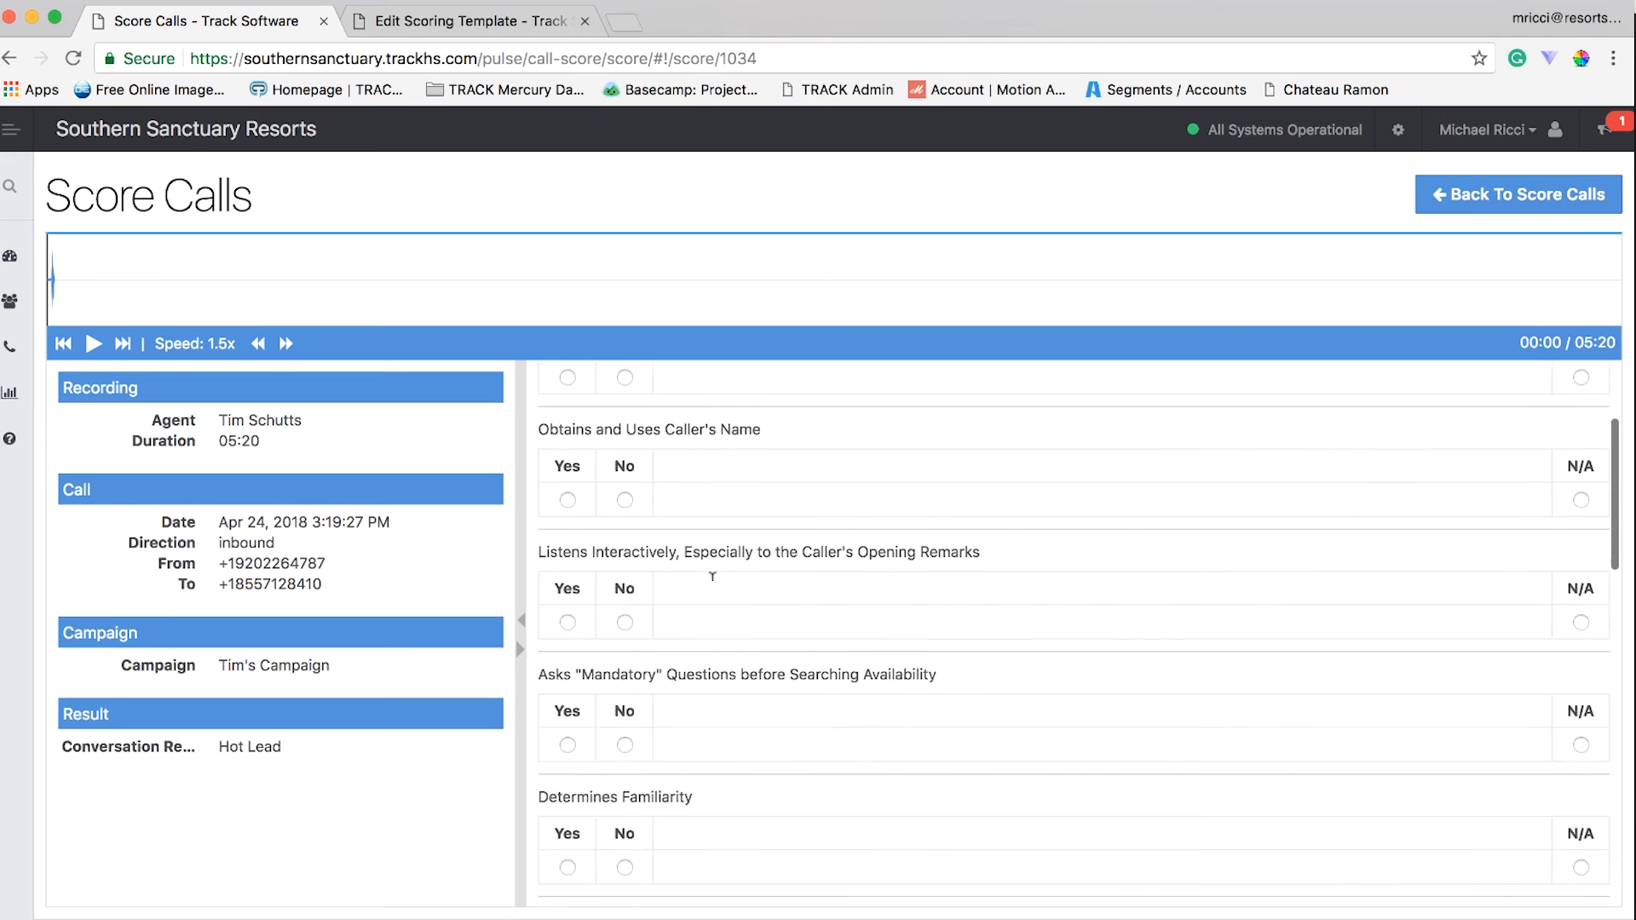
pyautogui.scroll(-4, 713, 578)
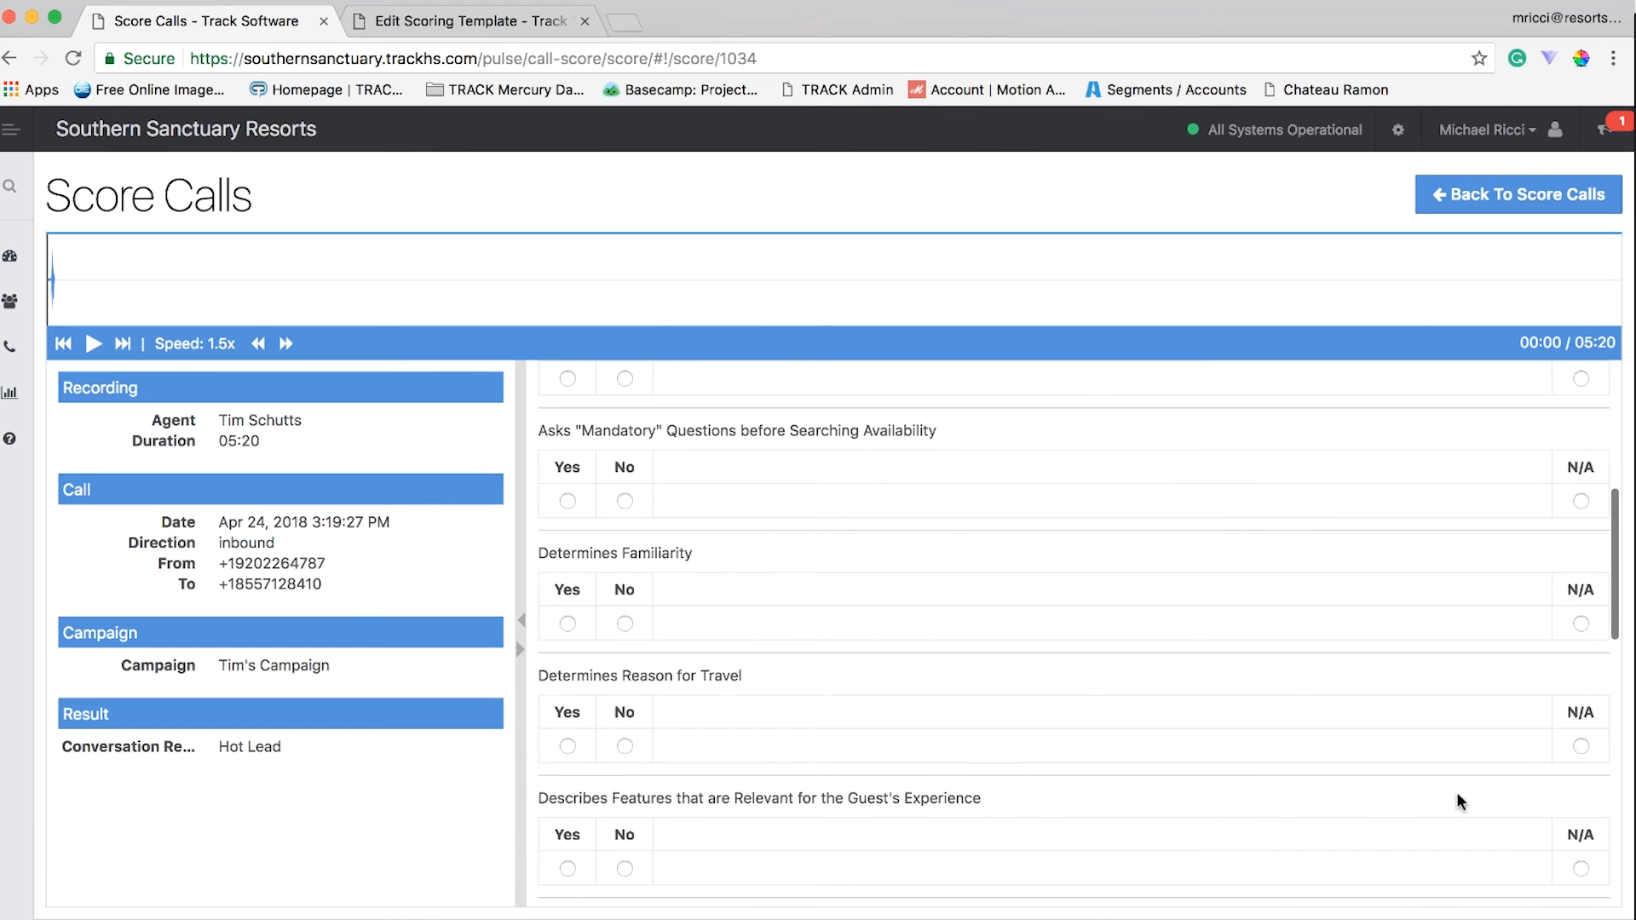
pyautogui.click(1580, 747)
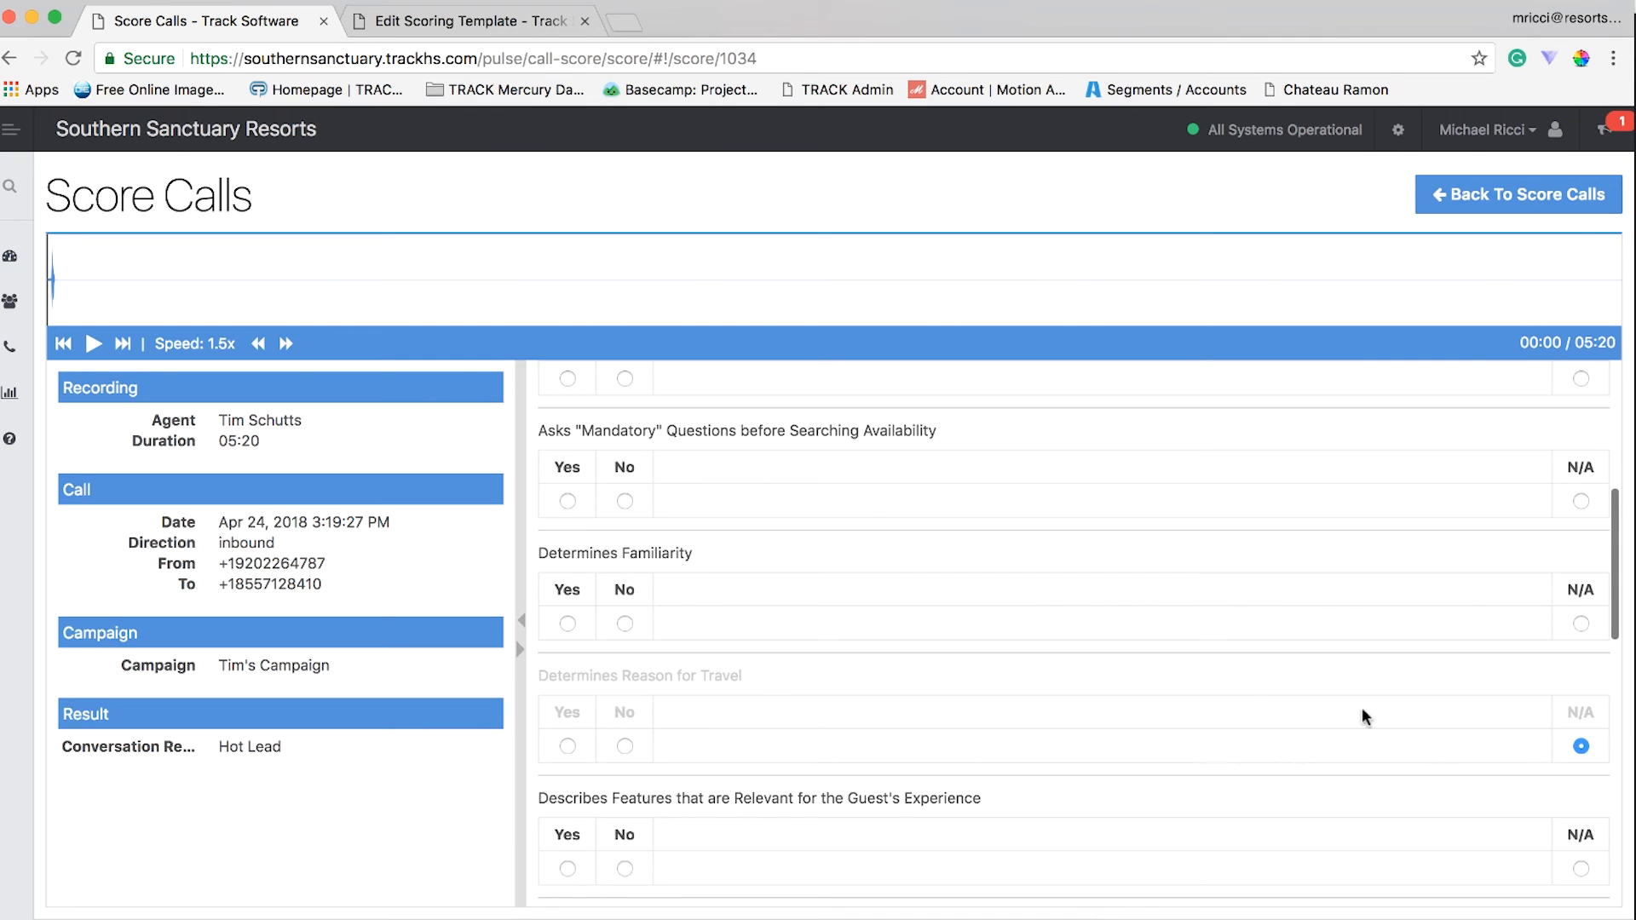
# - Enter "You can leave notes here." in the score's Additional Comments
pyautogui.scroll(-10, 937, 744)
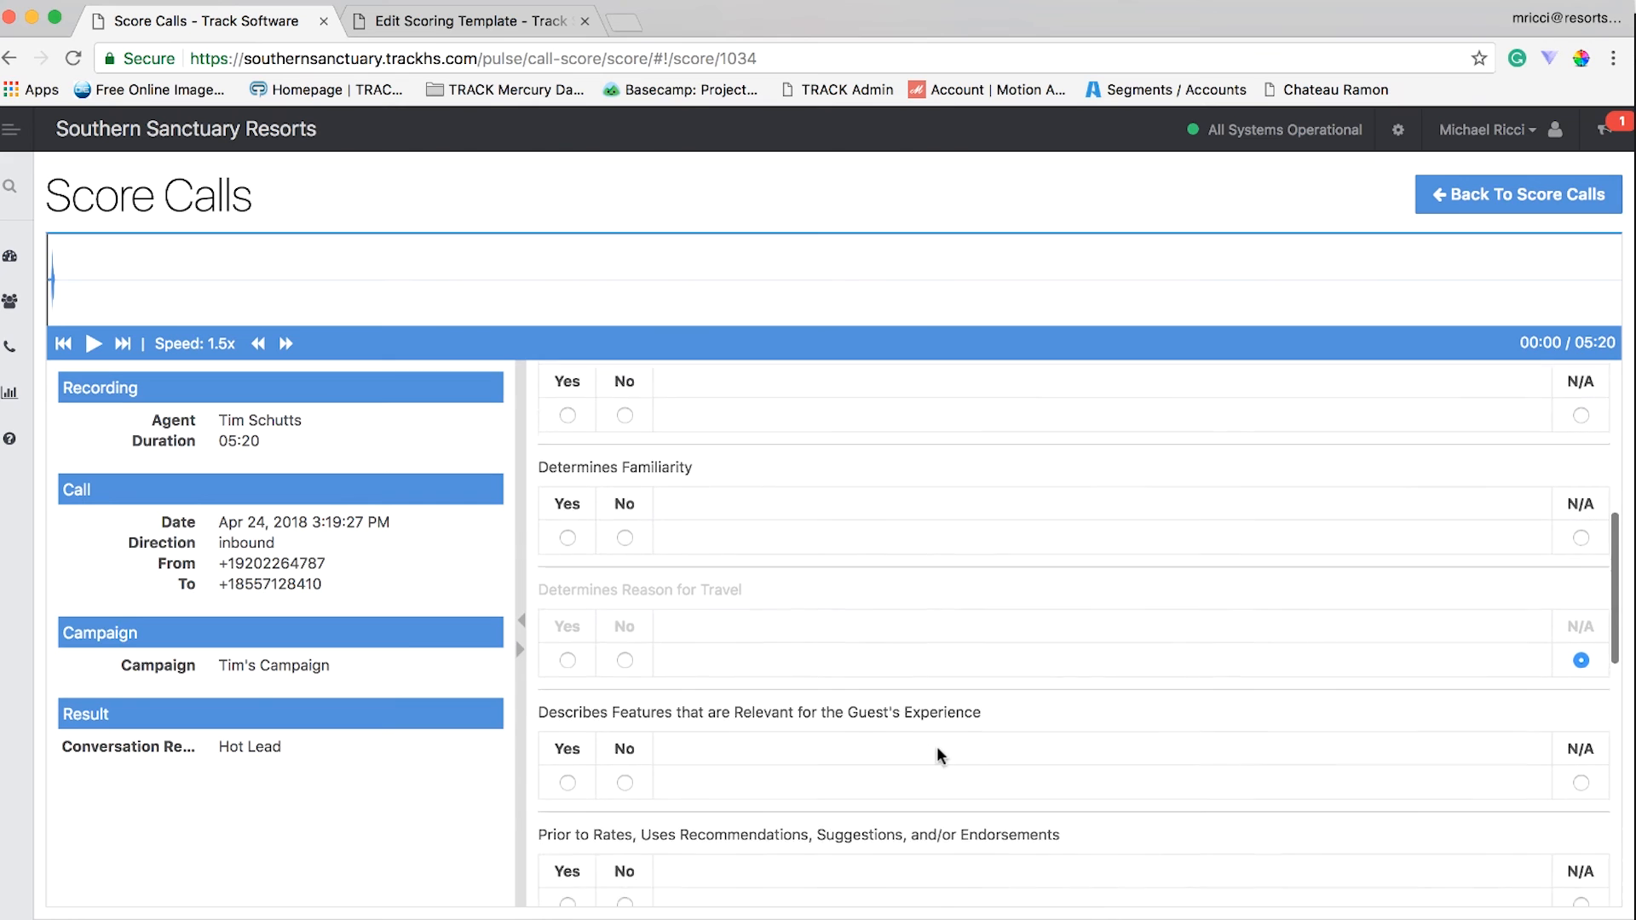
pyautogui.click(882, 801)
pyautogui.write('You can leave')
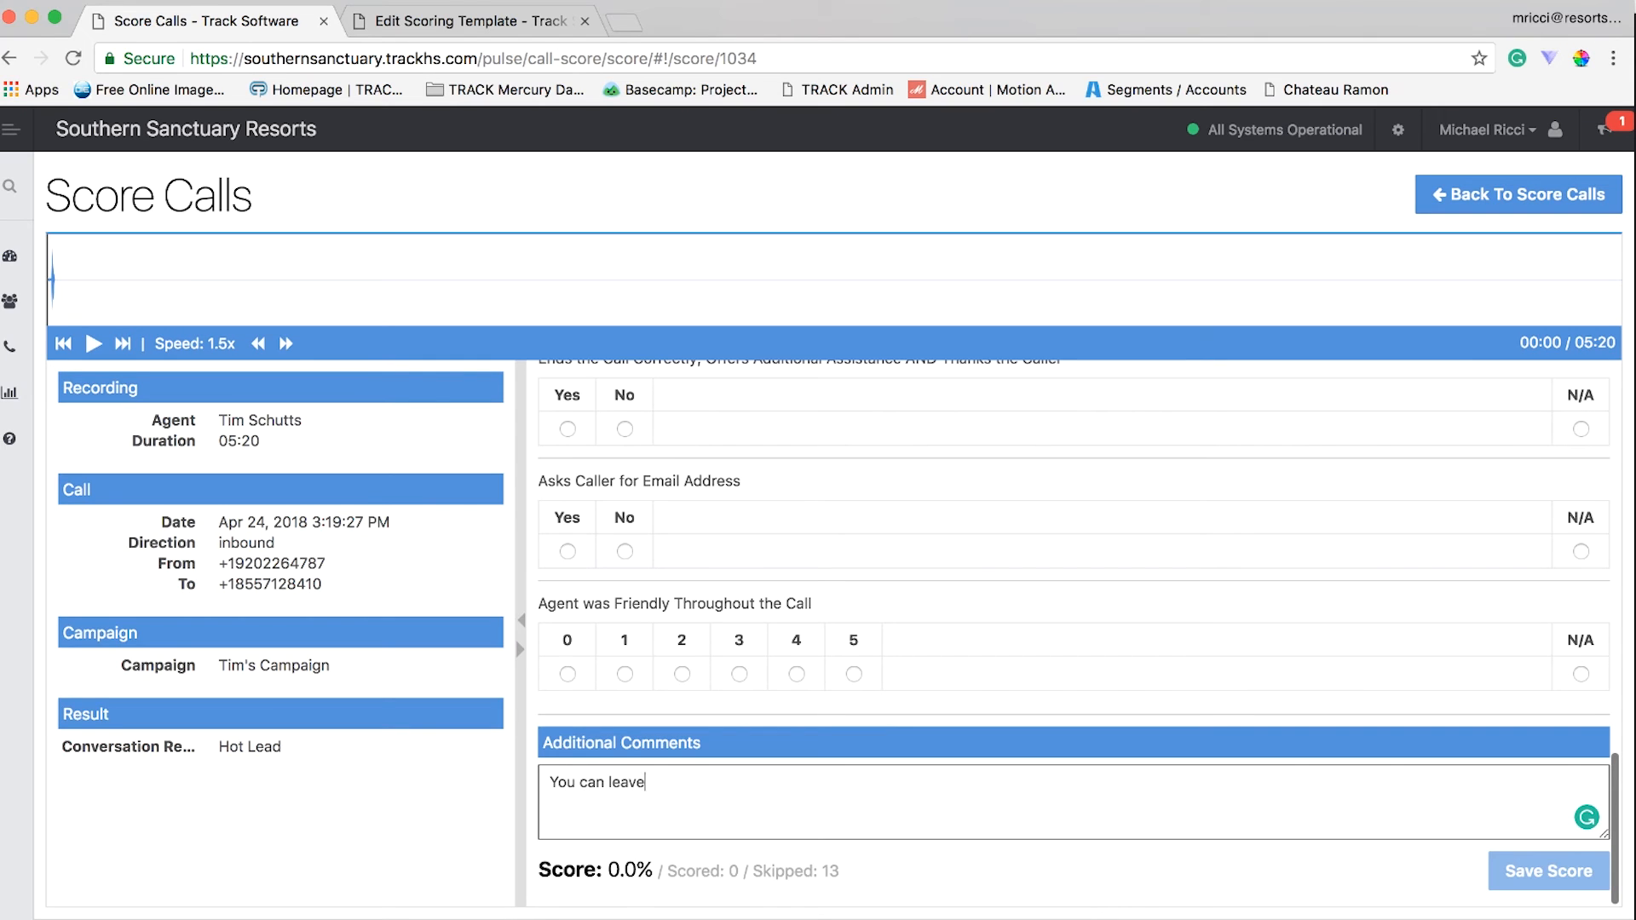
pyautogui.write(' notes here.')
# - Switch to the scoring template being edited and examine the weights in its metric list
pyautogui.click(497, 22)
pyautogui.scroll(-6, 832, 397)
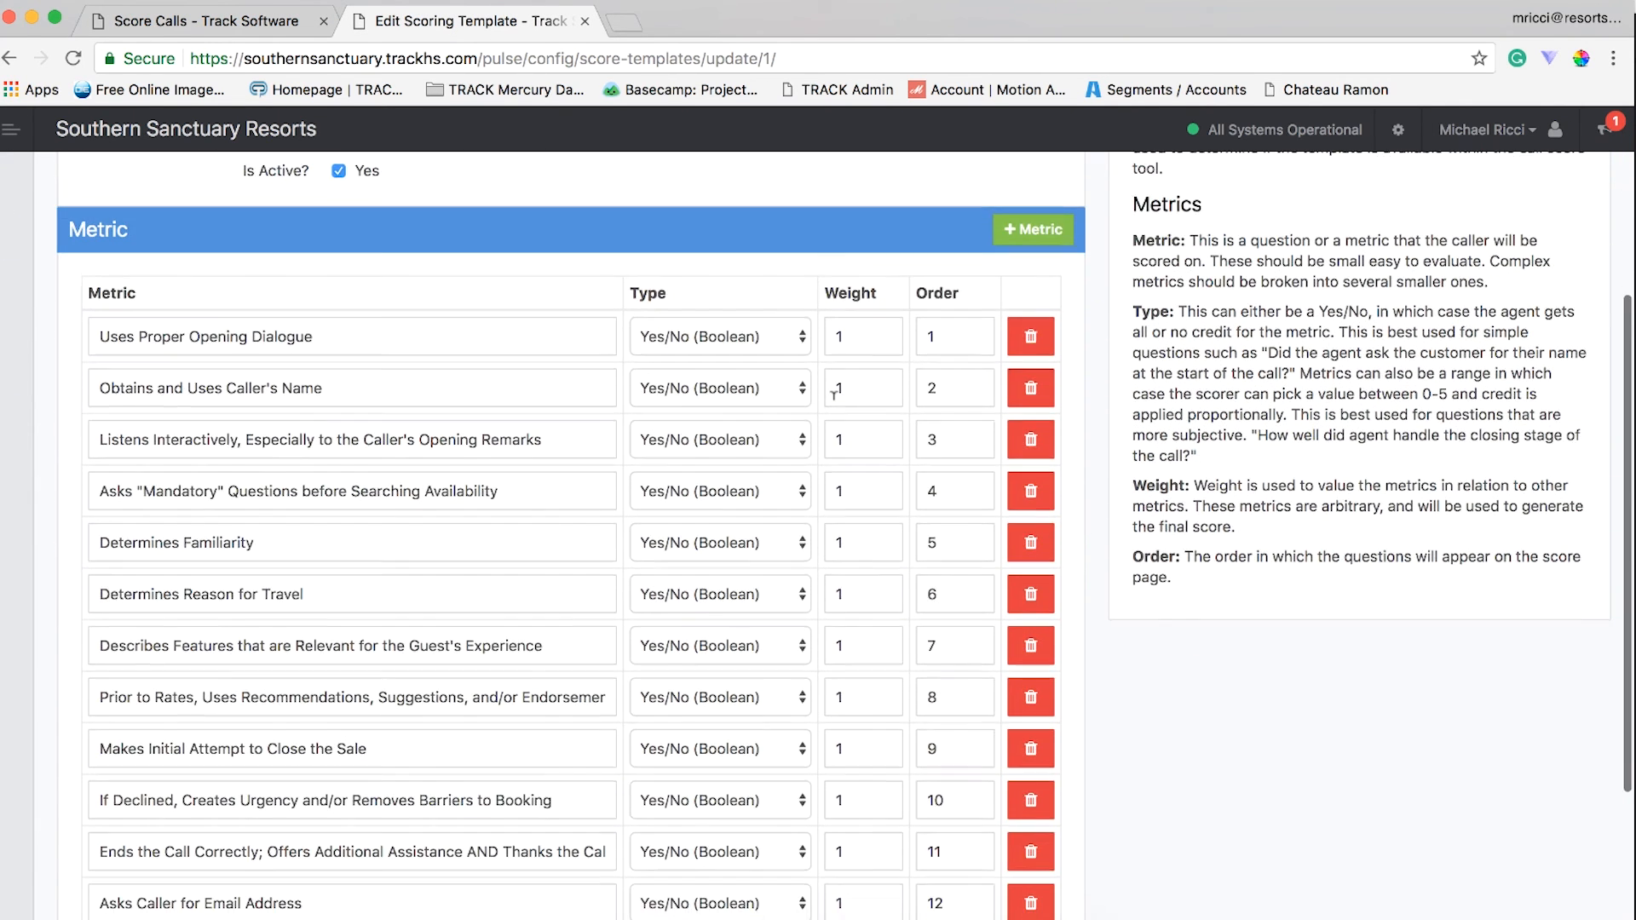